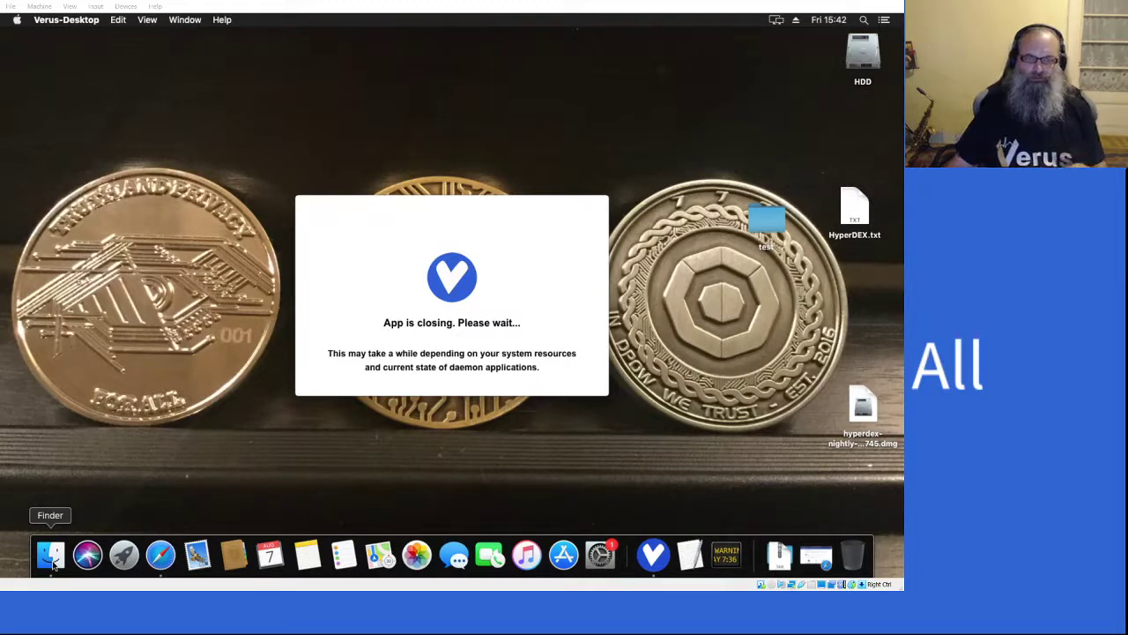
- Open the home folder in Finder, and look up the Mac OS wallet location in the bootstrap guide in Safari
{"action": "left_click", "coordinate": [53, 565]}
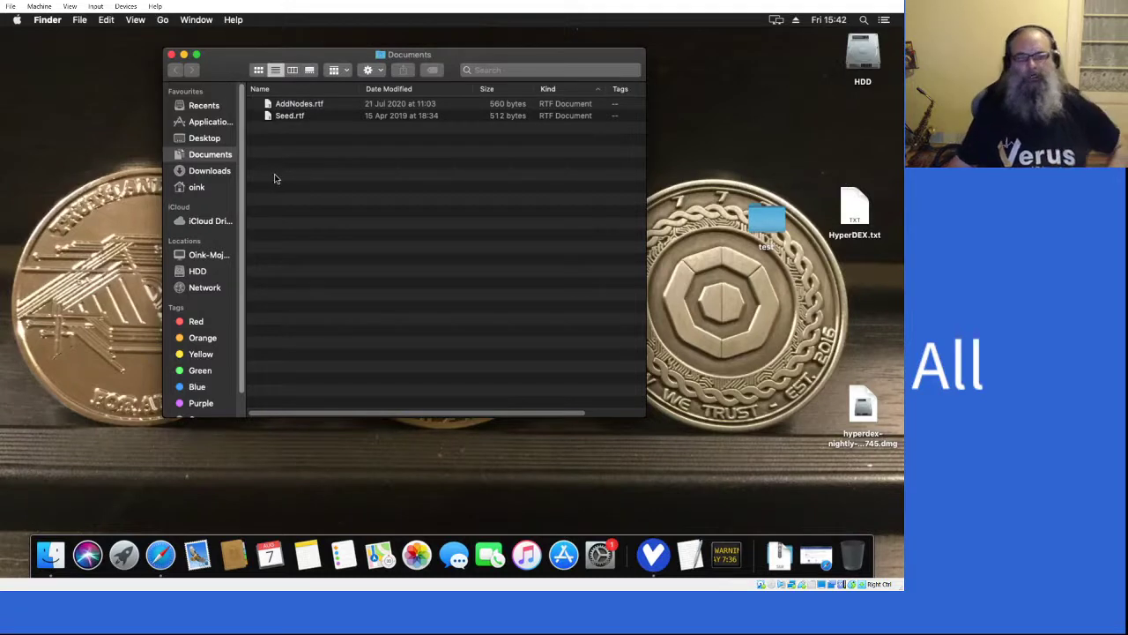
{"action": "left_click", "coordinate": [197, 189]}
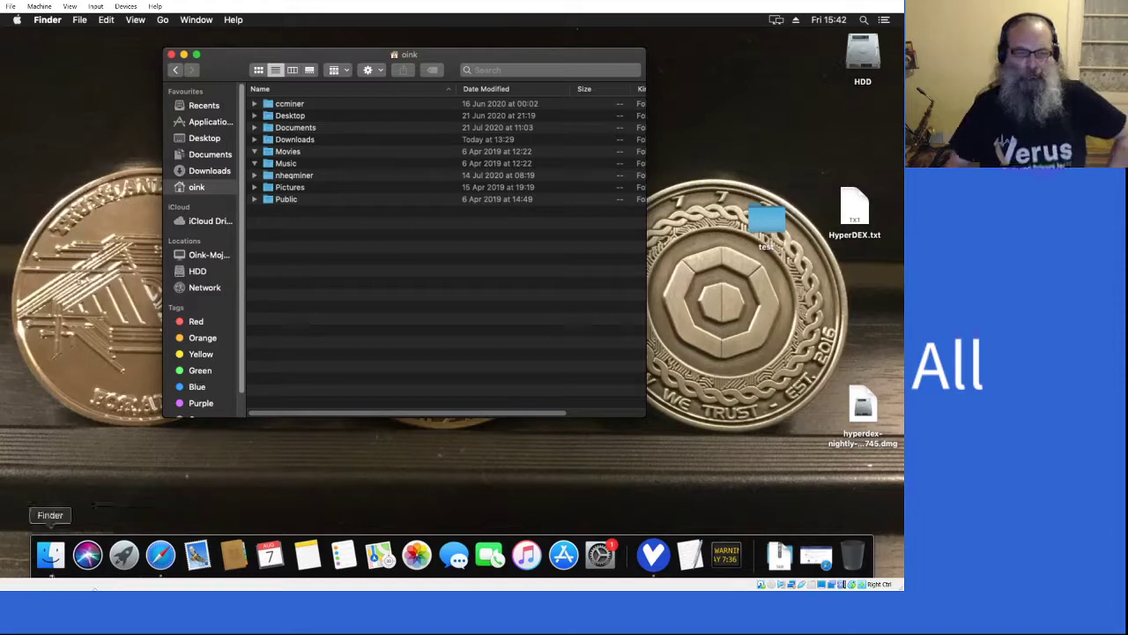
{"action": "left_click", "coordinate": [160, 567]}
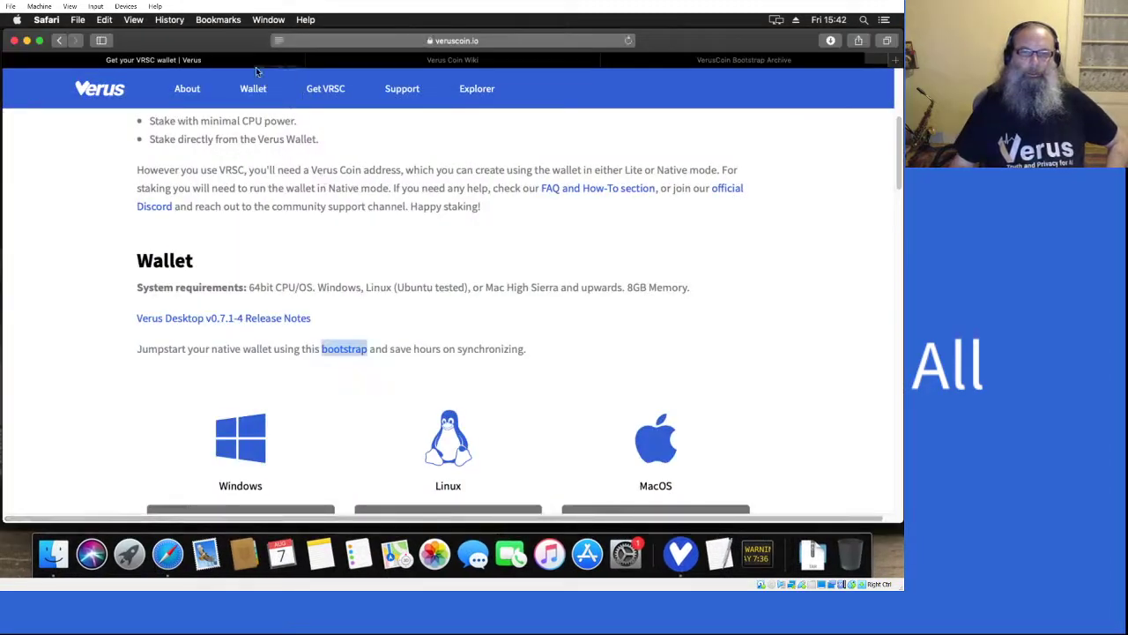
{"action": "left_click", "coordinate": [457, 61]}
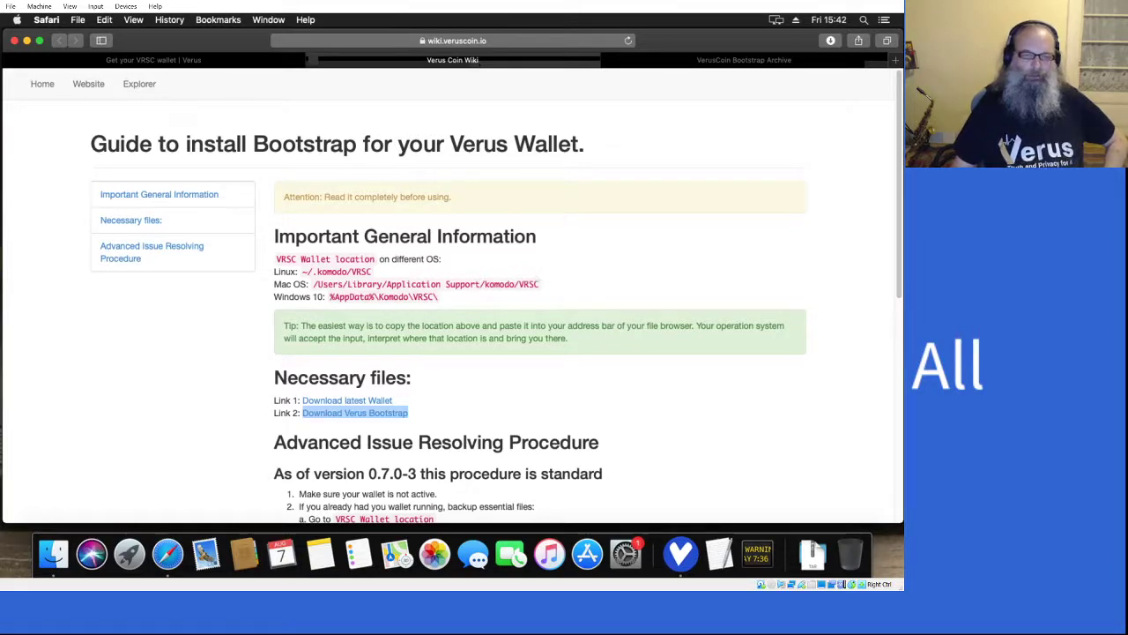
- In Finder, show the home folder's hidden items and expand Library, Application Support, Komodo and VRSC to view the wallet folder's contents
{"action": "left_click", "coordinate": [55, 555]}
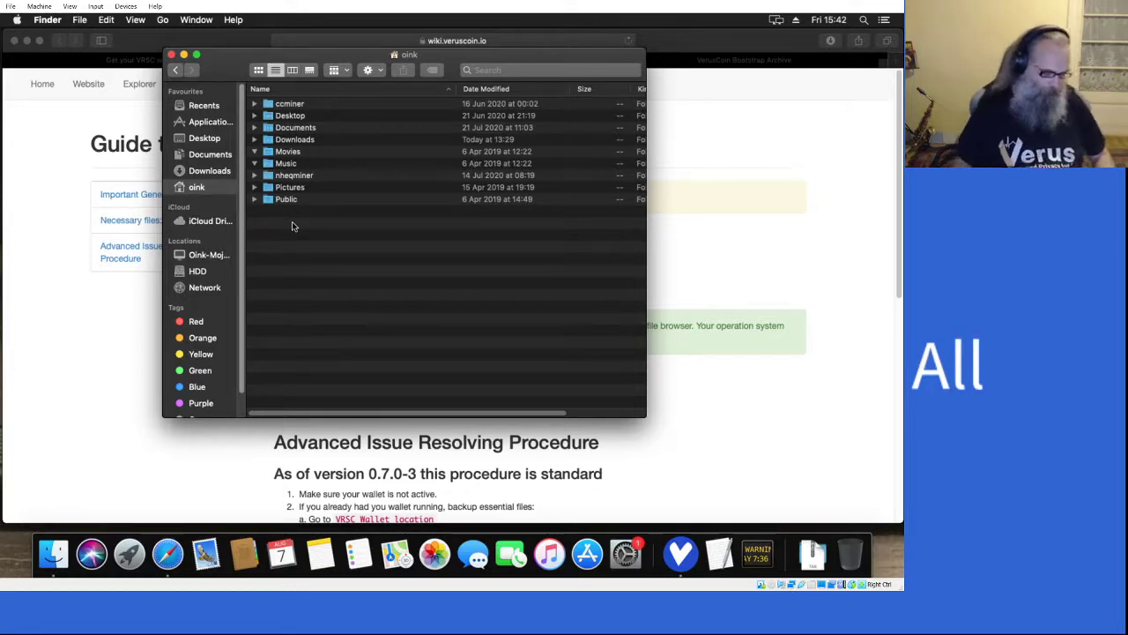
{"action": "key", "text": "super+shift+period"}
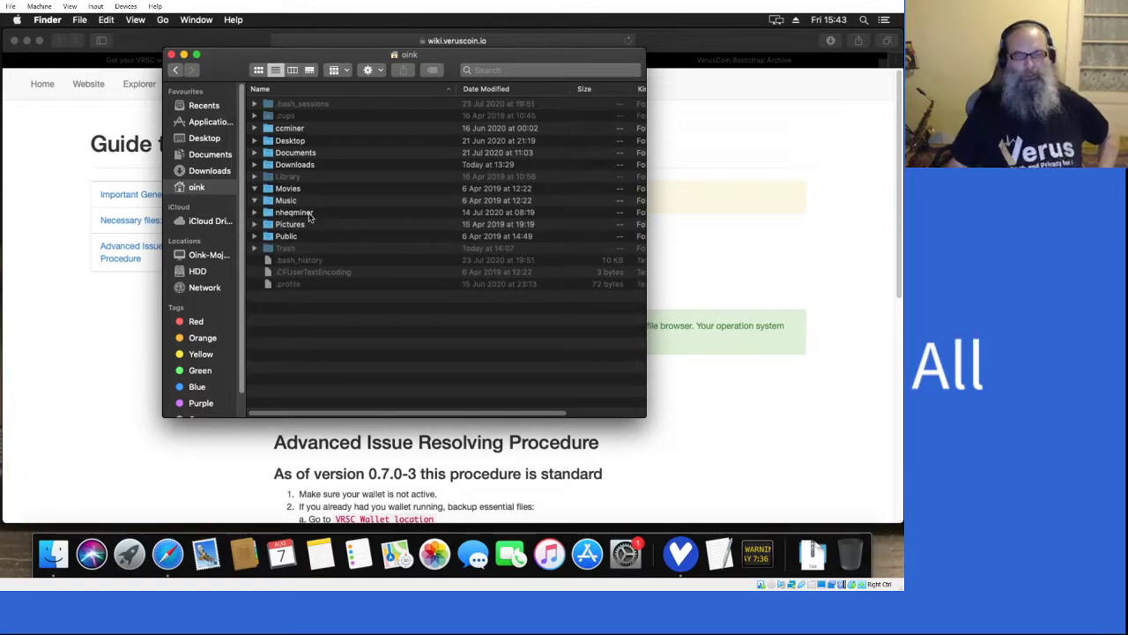
{"action": "left_click", "coordinate": [255, 177]}
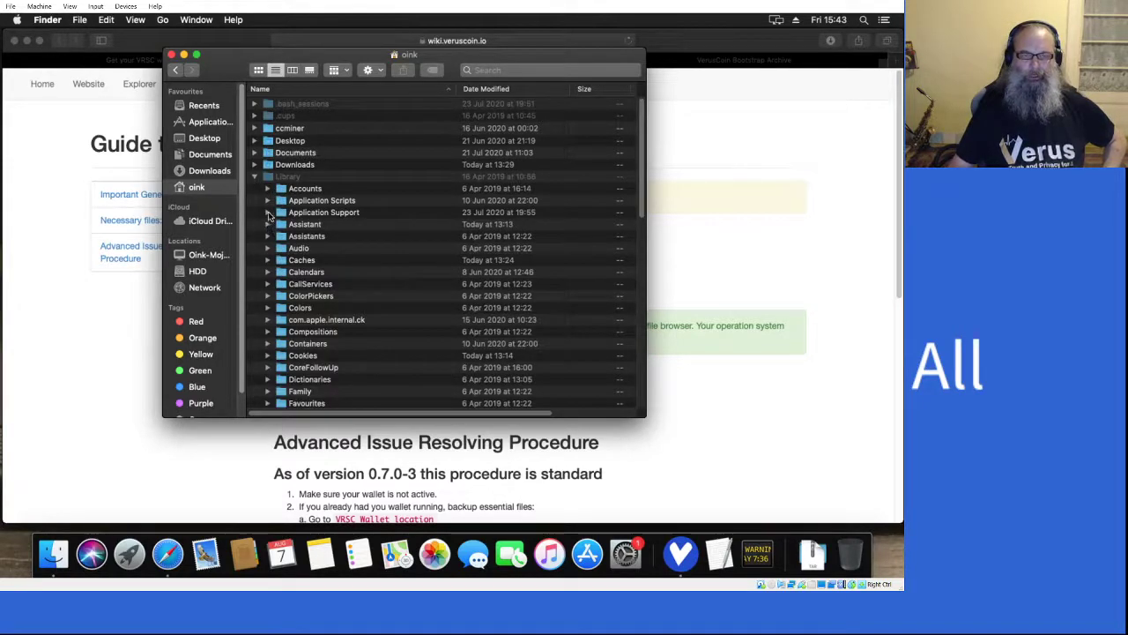
{"action": "left_click", "coordinate": [268, 212]}
{"action": "scroll", "coordinate": [266, 335], "scroll_direction": "down", "scroll_amount": 5}
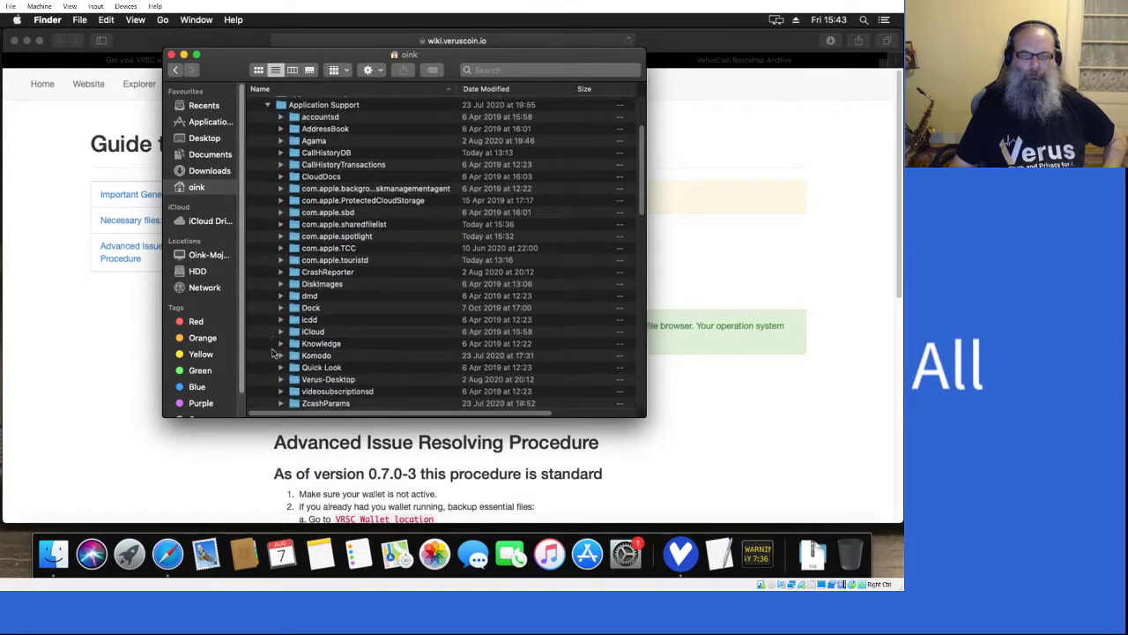
{"action": "left_click", "coordinate": [280, 355]}
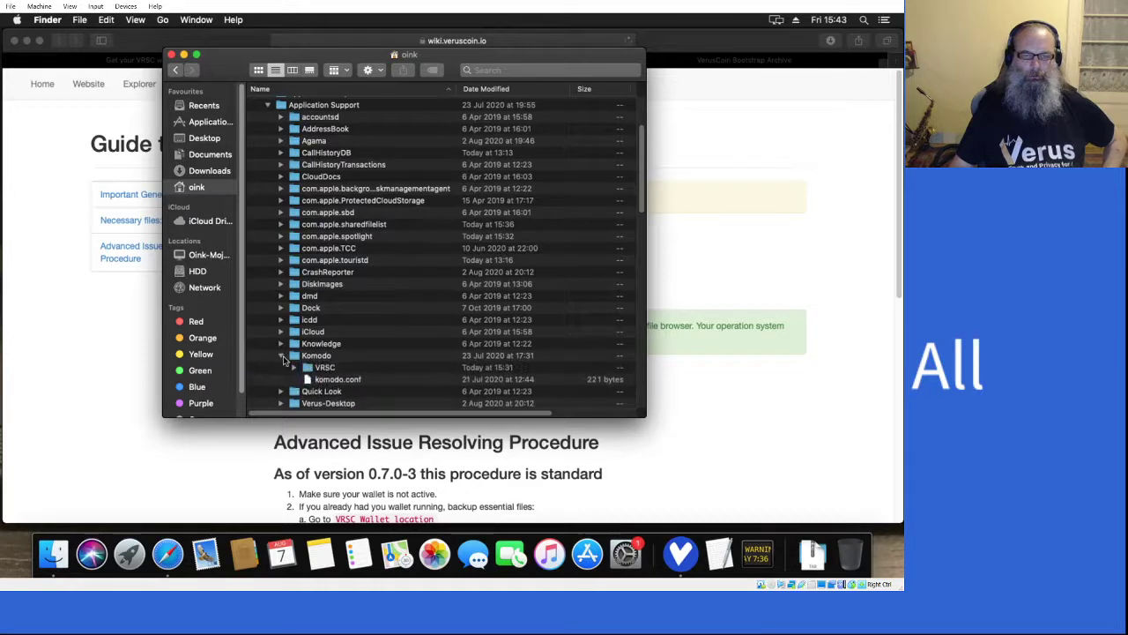
{"action": "left_click", "coordinate": [295, 366]}
{"action": "left_click", "coordinate": [326, 367]}
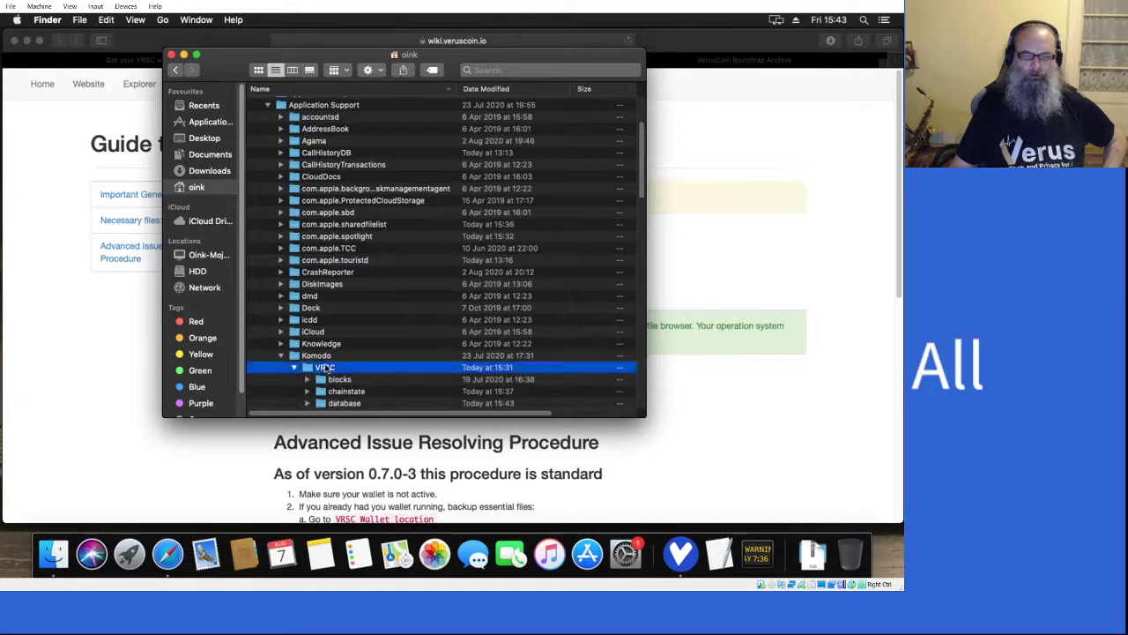
{"action": "scroll", "coordinate": [392, 361], "scroll_direction": "down", "scroll_amount": 5}
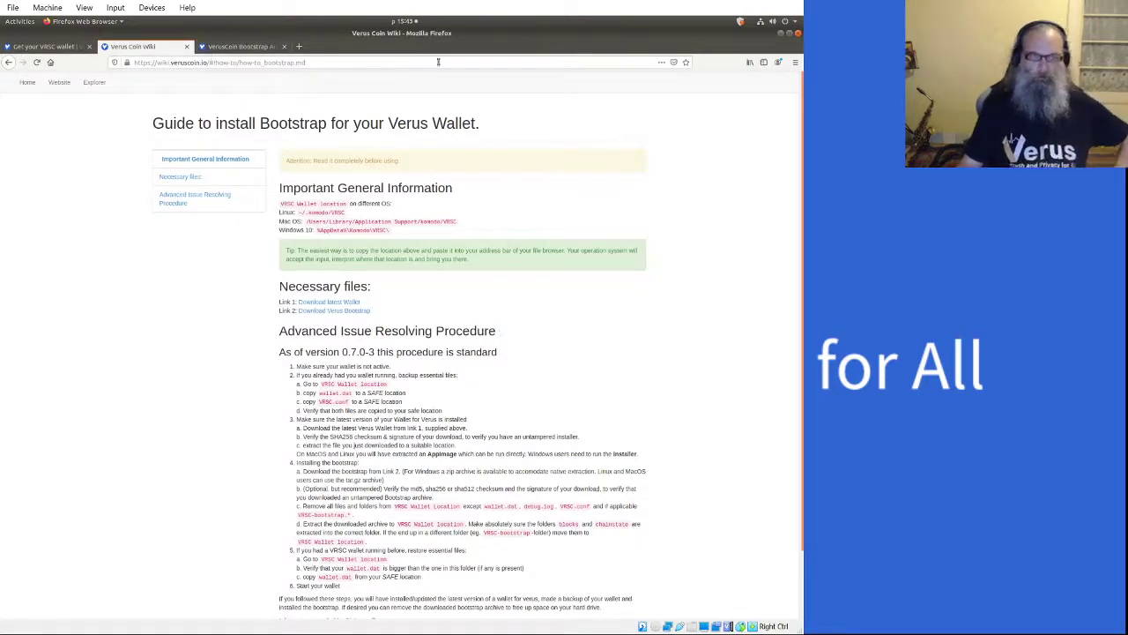
- On the Linux machine, minimize the browser window and close Verus Desktop
{"action": "left_click", "coordinate": [780, 34]}
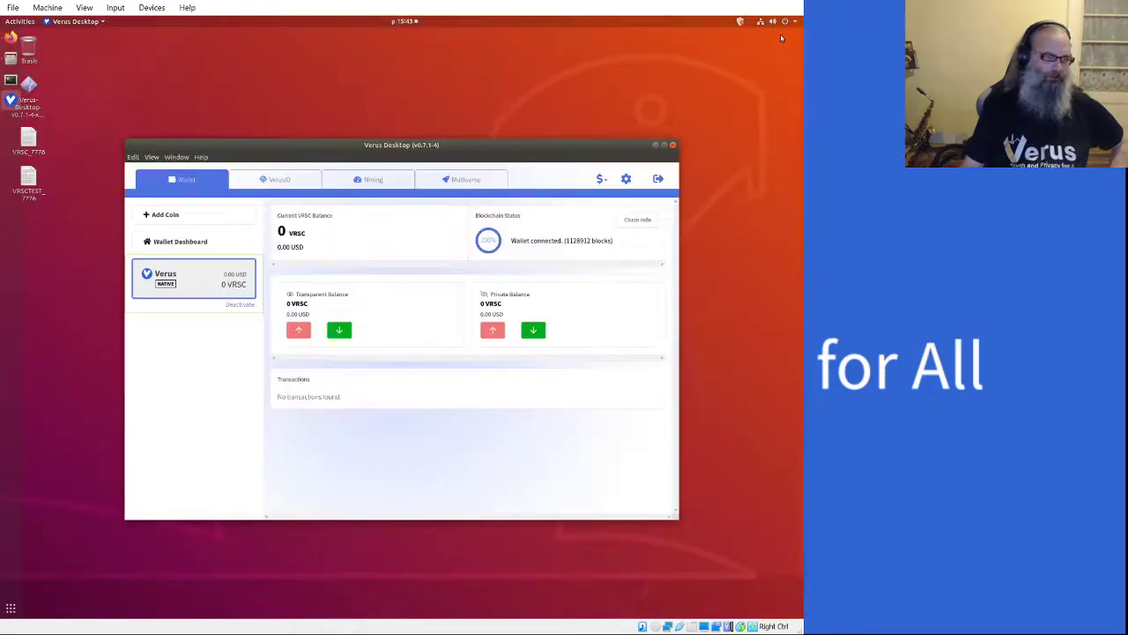
{"action": "left_click", "coordinate": [673, 145]}
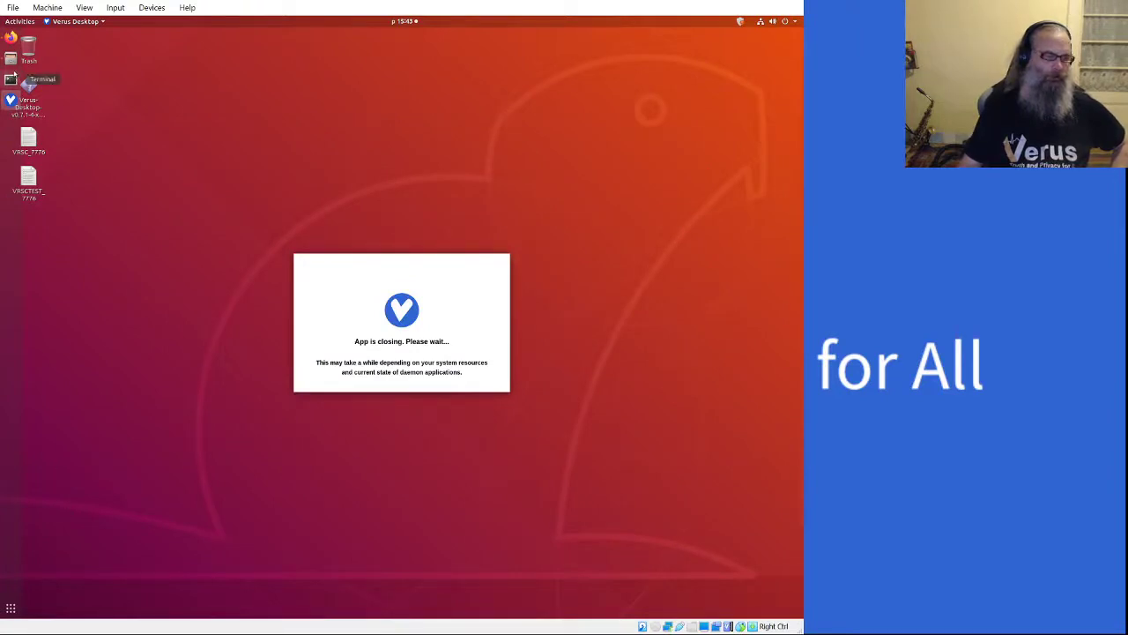
- Open the VRSC wallet folder inside the hidden .komodo folder of the home directory in the file manager
{"action": "left_click", "coordinate": [10, 61]}
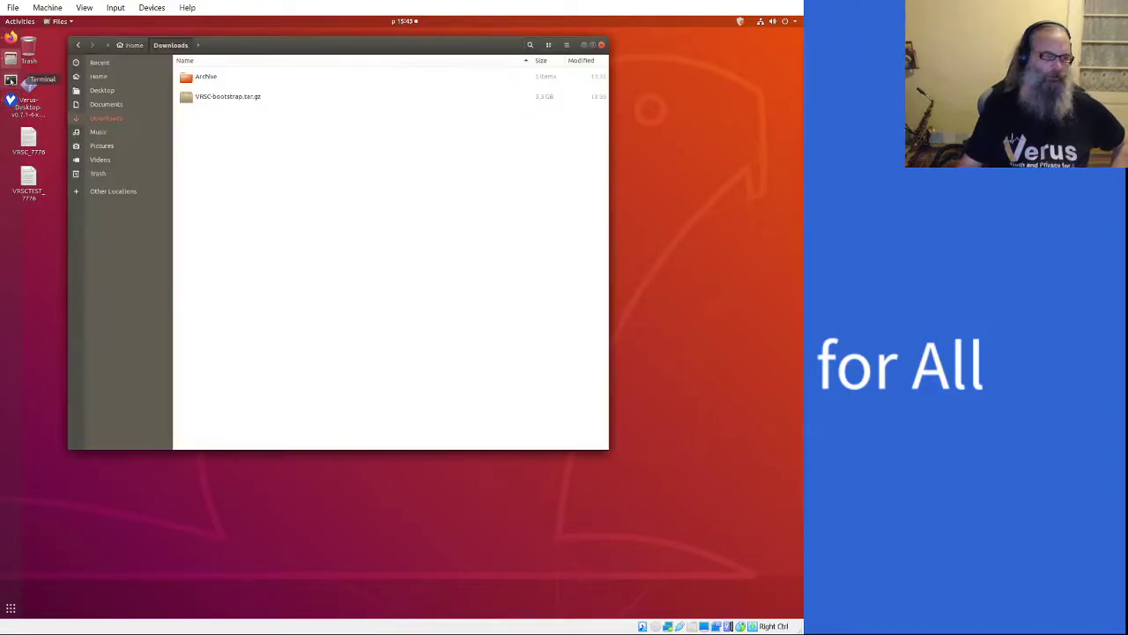
{"action": "left_click", "coordinate": [140, 126]}
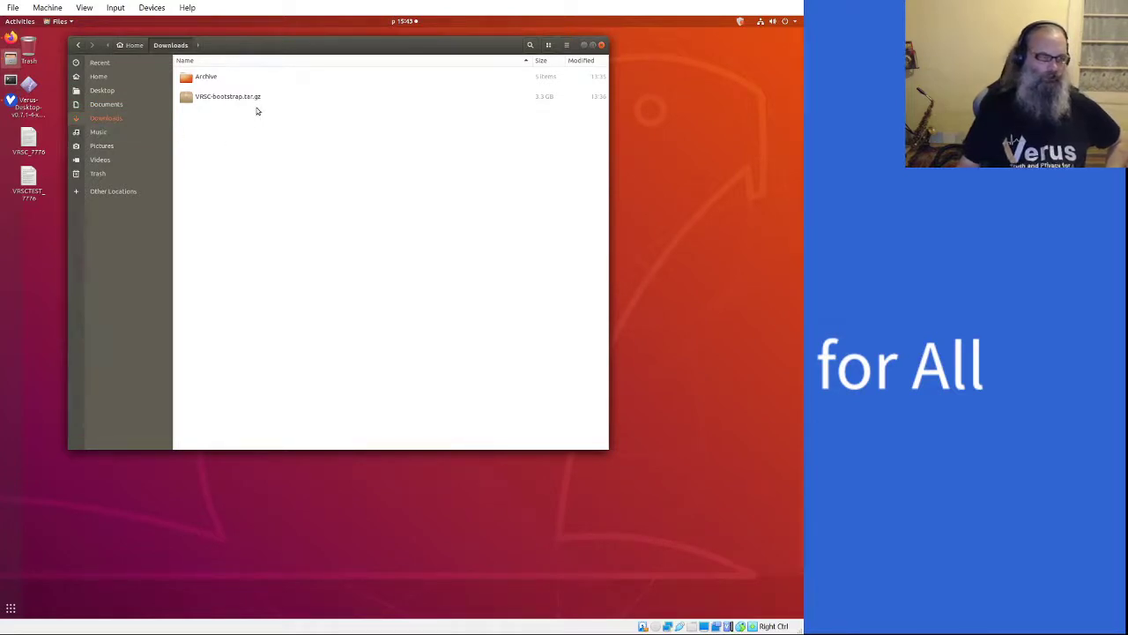
{"action": "left_click", "coordinate": [120, 80]}
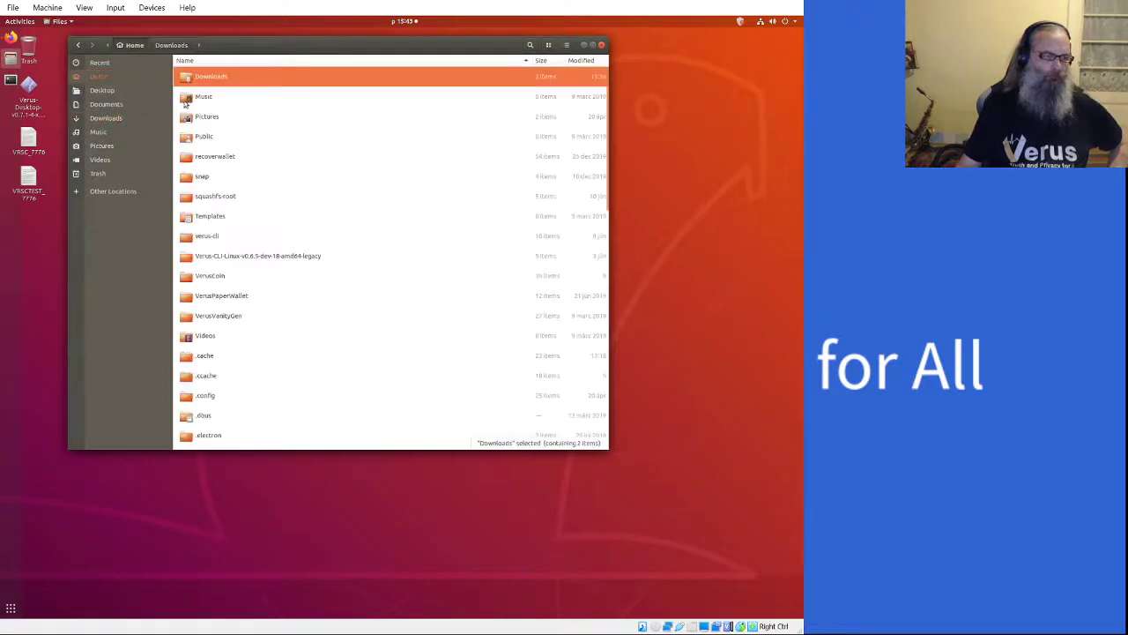
{"action": "scroll", "coordinate": [263, 131], "scroll_direction": "down", "scroll_amount": 1}
{"action": "scroll", "coordinate": [263, 130], "scroll_direction": "down", "scroll_amount": 1}
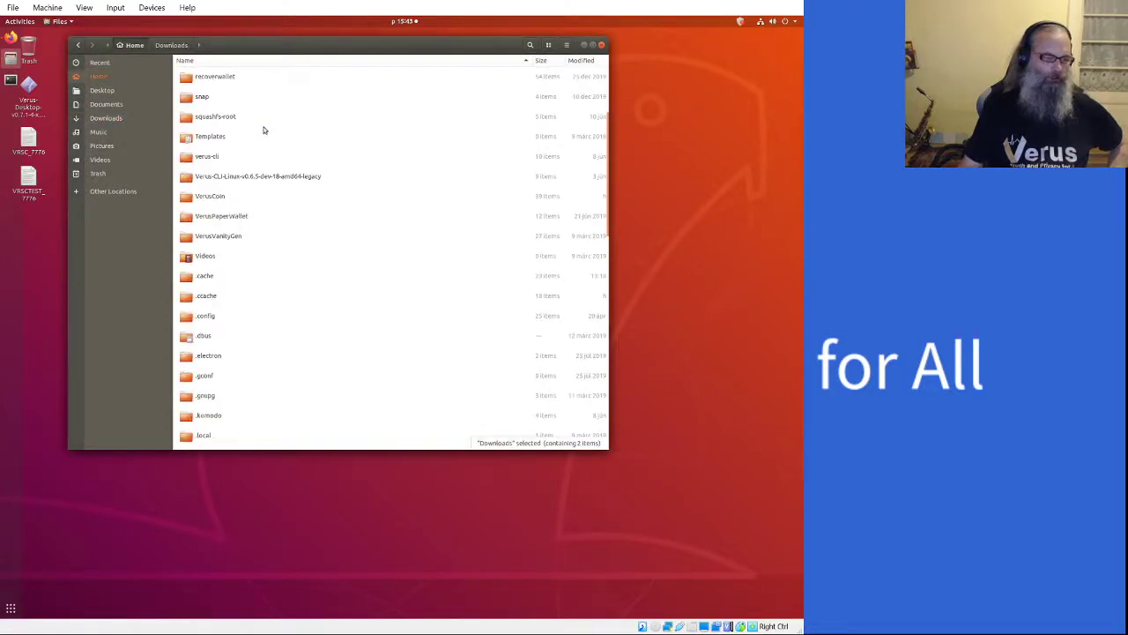
{"action": "left_click", "coordinate": [216, 415]}
{"action": "scroll", "coordinate": [242, 415], "scroll_direction": "down", "scroll_amount": 1}
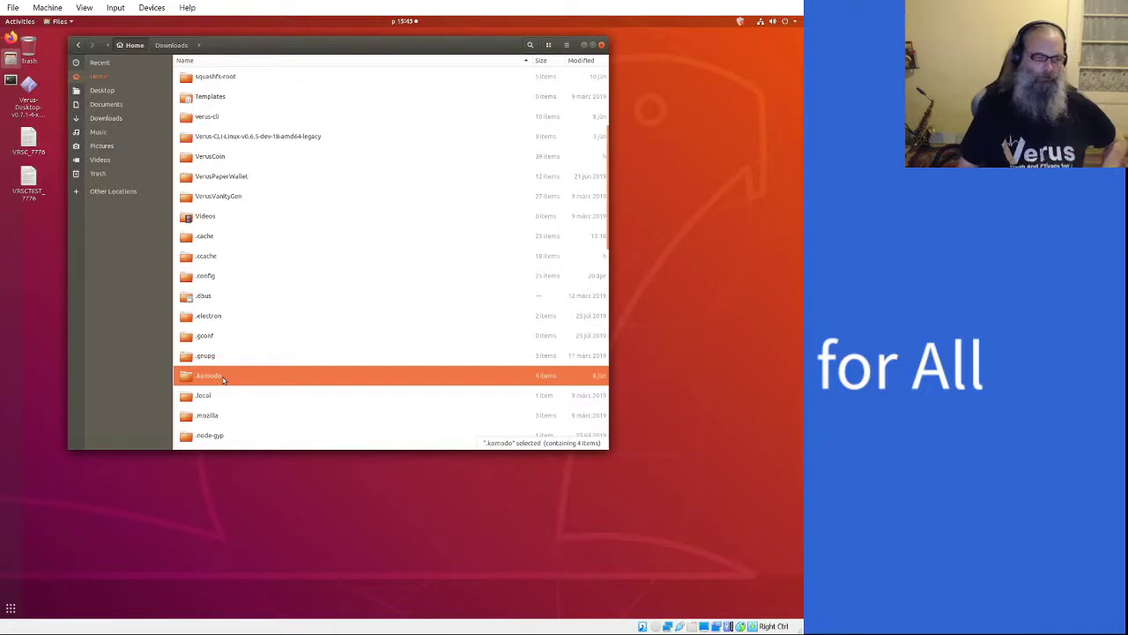
{"action": "double_click", "coordinate": [223, 379]}
{"action": "double_click", "coordinate": [212, 77]}
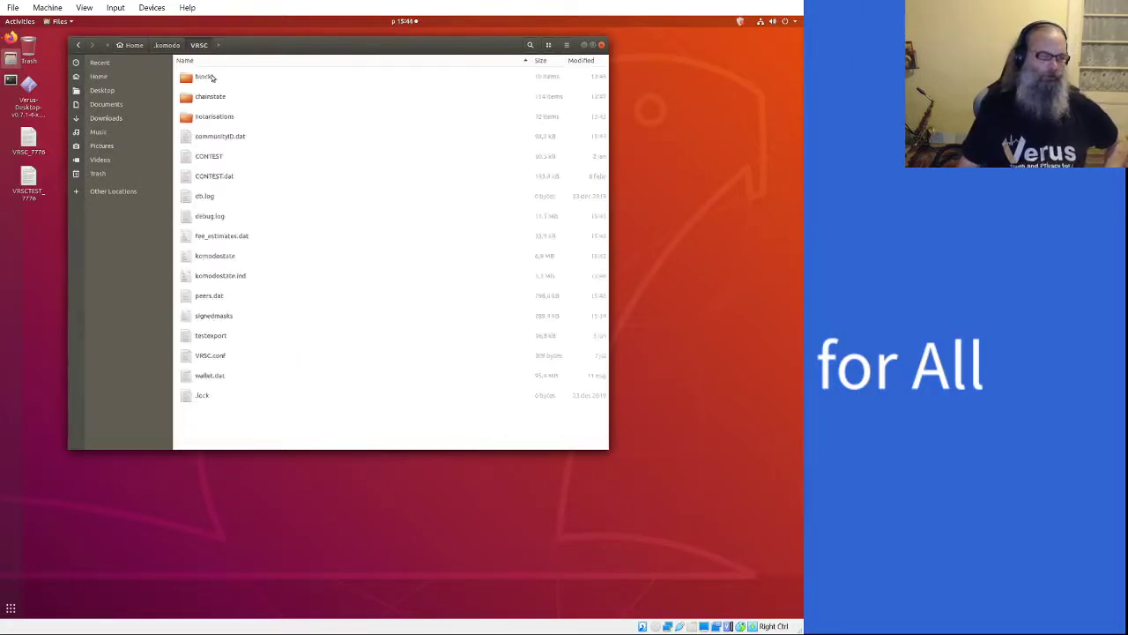
- Go up to .komodo to point out the VRSCTEST folder, and reopen VRSC to examine its files
{"action": "left_click", "coordinate": [167, 45]}
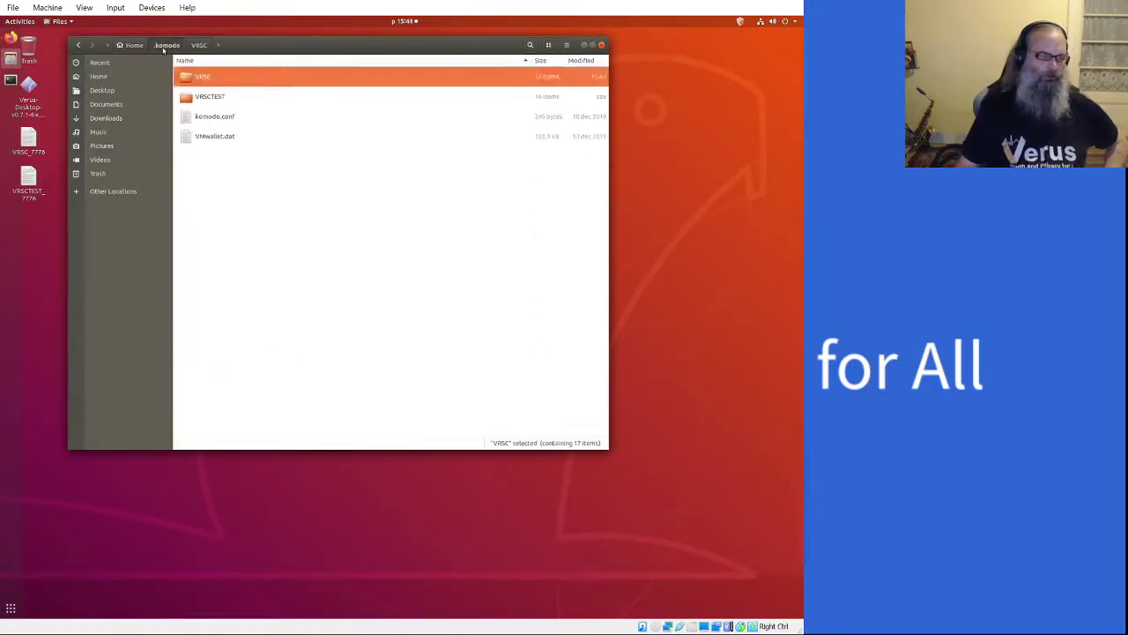
{"action": "left_click", "coordinate": [216, 98]}
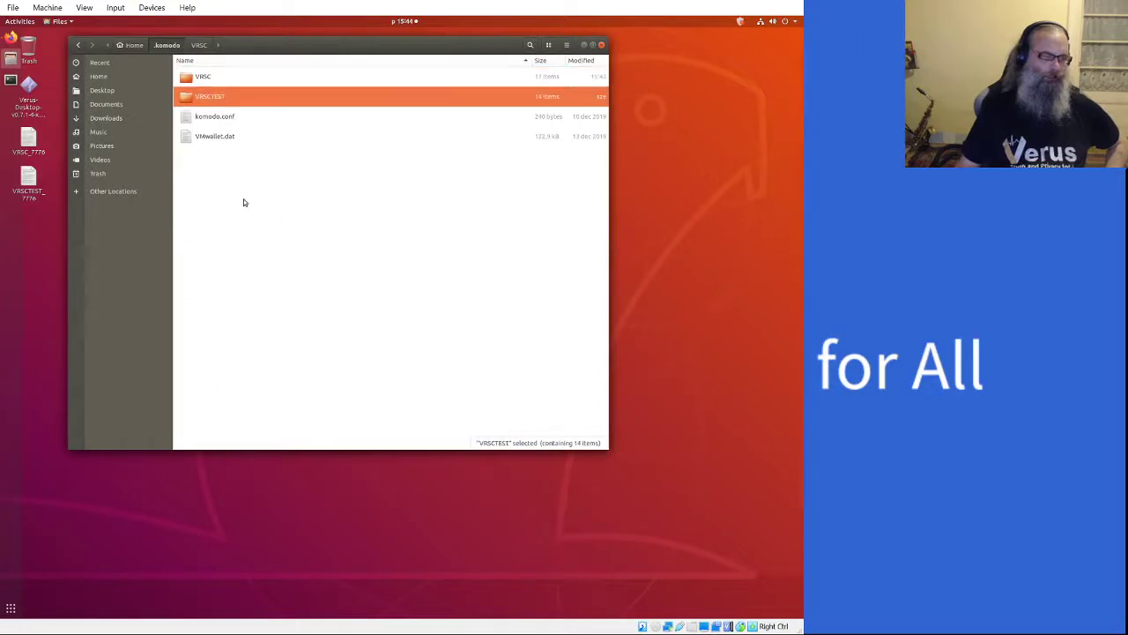
{"action": "left_click", "coordinate": [202, 78]}
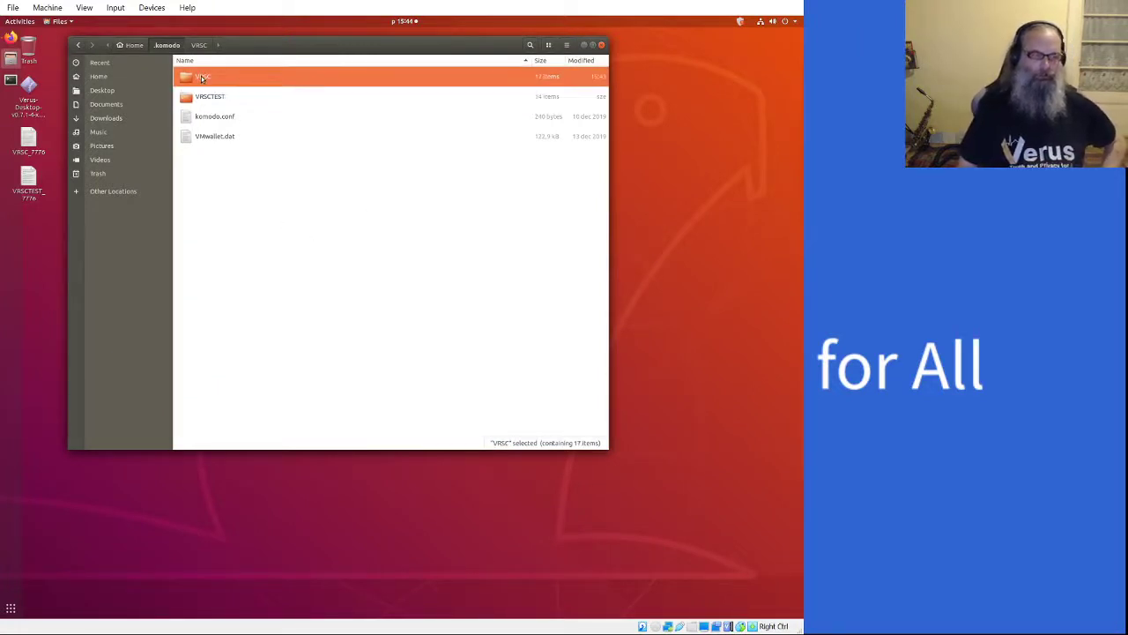
{"action": "double_click", "coordinate": [192, 80]}
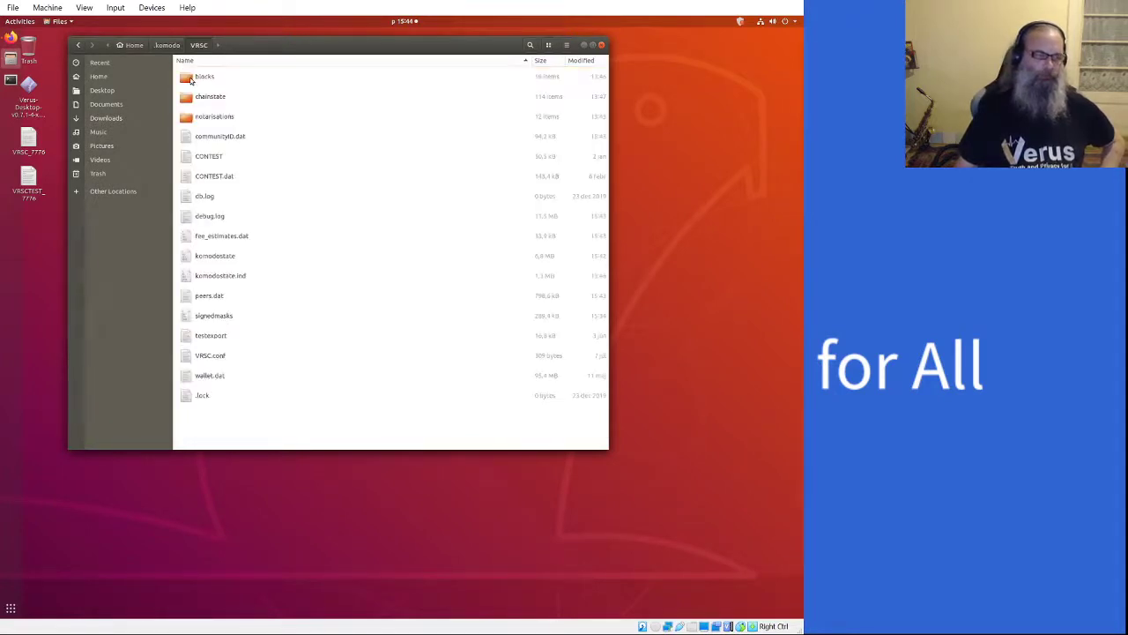
{"action": "left_click", "coordinate": [217, 196]}
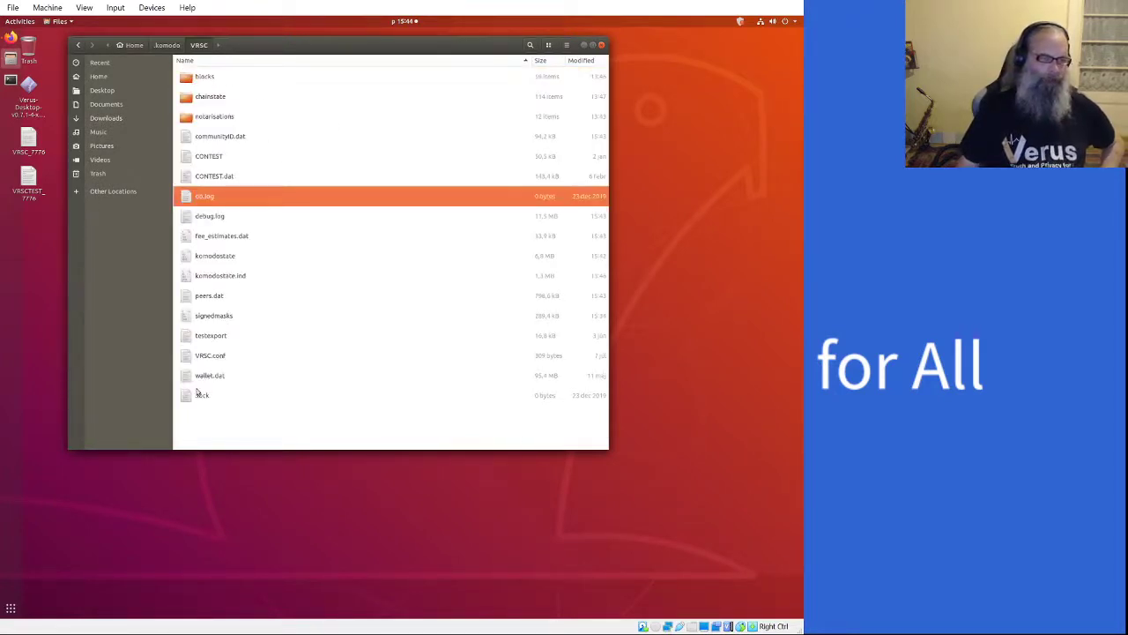
{"action": "left_click", "coordinate": [222, 411]}
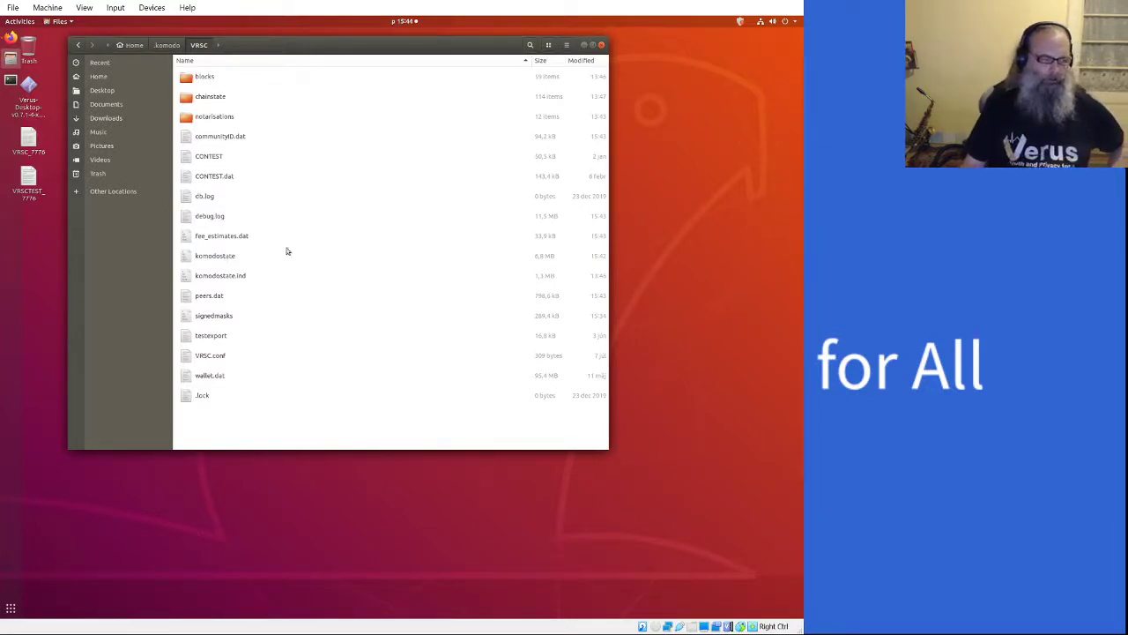
- Open debug.log from the VRSC folder, check its final lines for the wallet's shutdown entries, and close the log
{"action": "left_click_drag", "start_coordinate": [363, 54], "coordinate": [432, 51]}
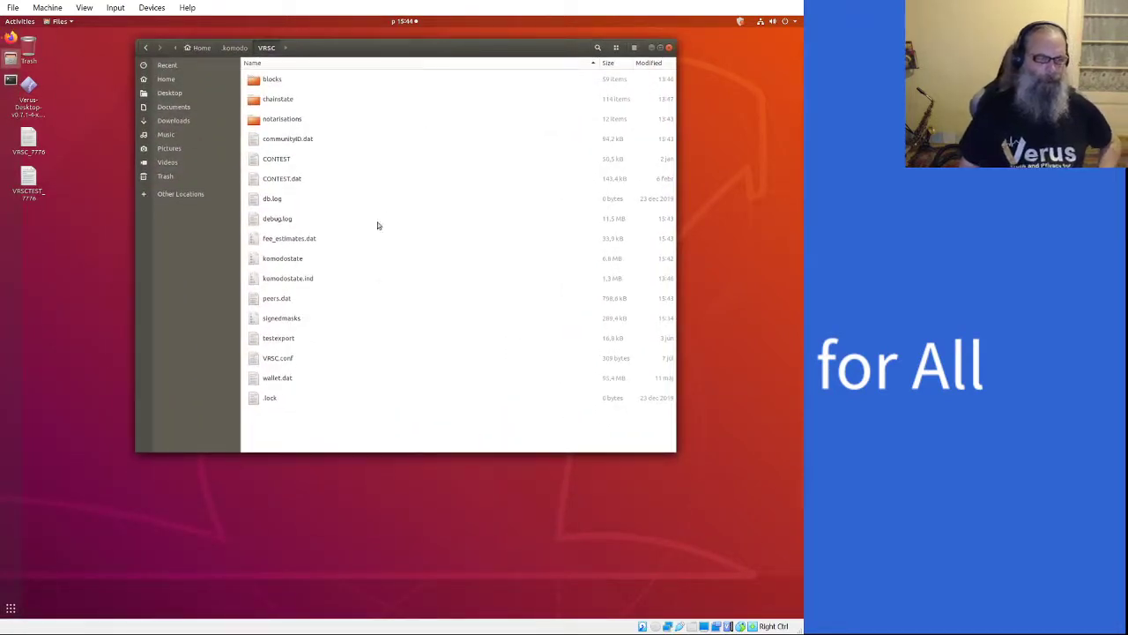
{"action": "double_click", "coordinate": [277, 218]}
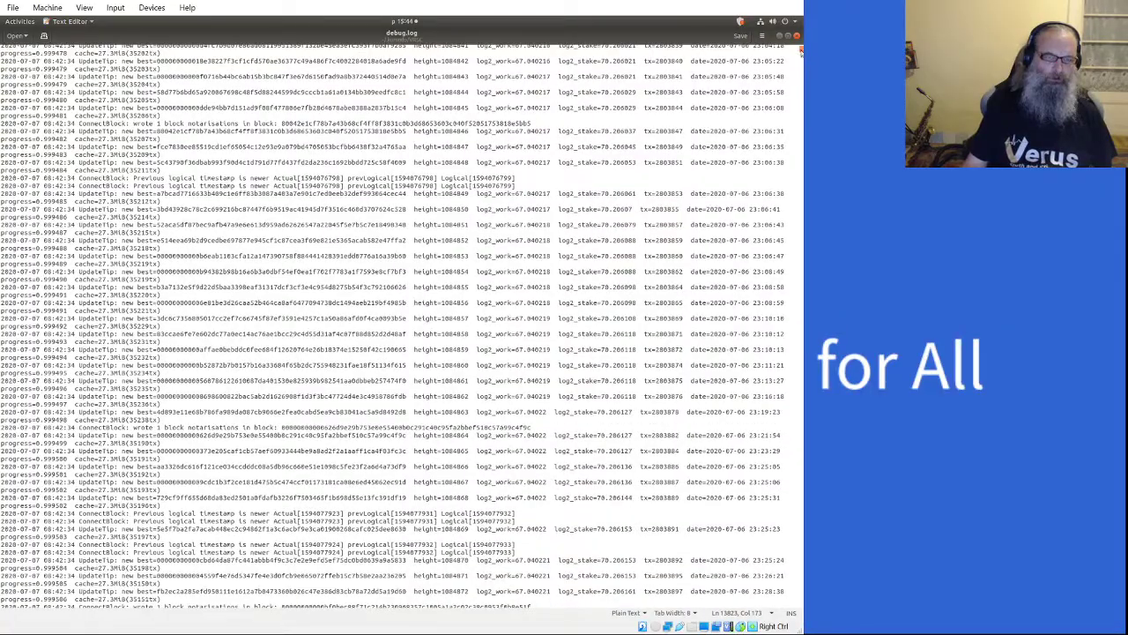
{"action": "mouse_move", "coordinate": [800, 51]}
{"action": "left_mouse_down"}
{"action": "mouse_move", "coordinate": [797, 450]}
{"action": "mouse_move", "coordinate": [778, 622]}
{"action": "left_mouse_up"}
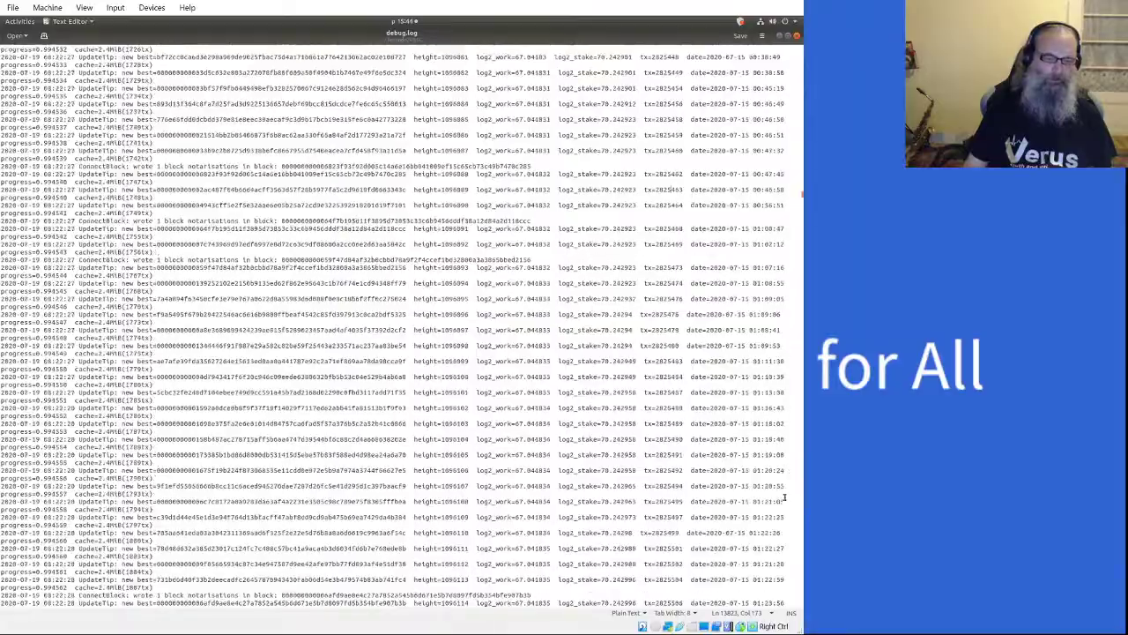
{"action": "left_click", "coordinate": [789, 498]}
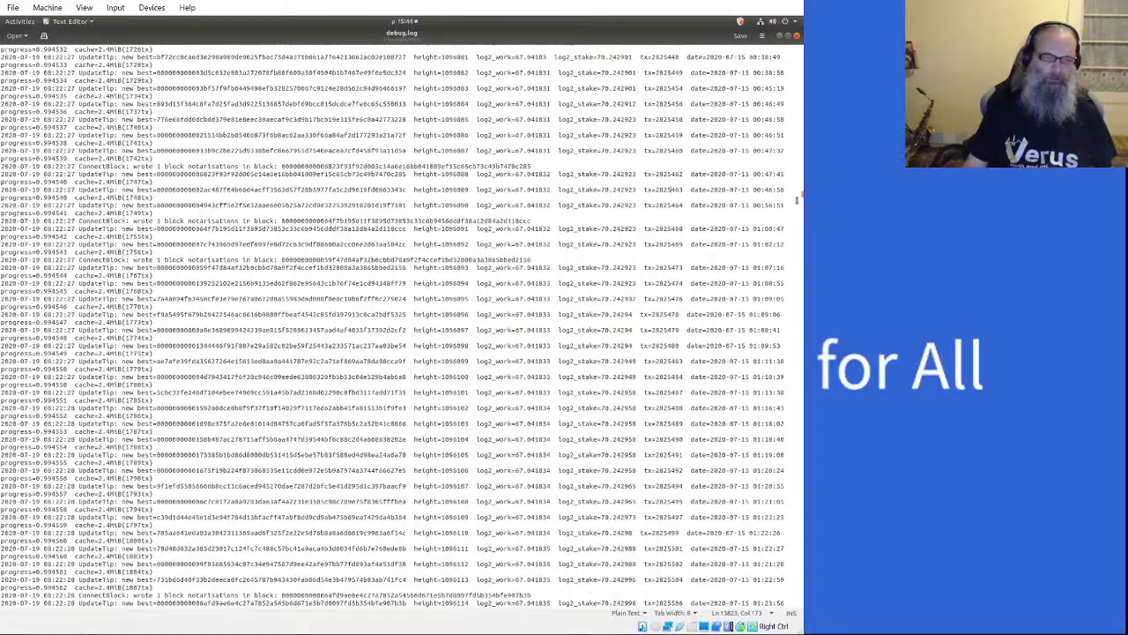
{"action": "left_click_drag", "start_coordinate": [800, 196], "coordinate": [786, 612]}
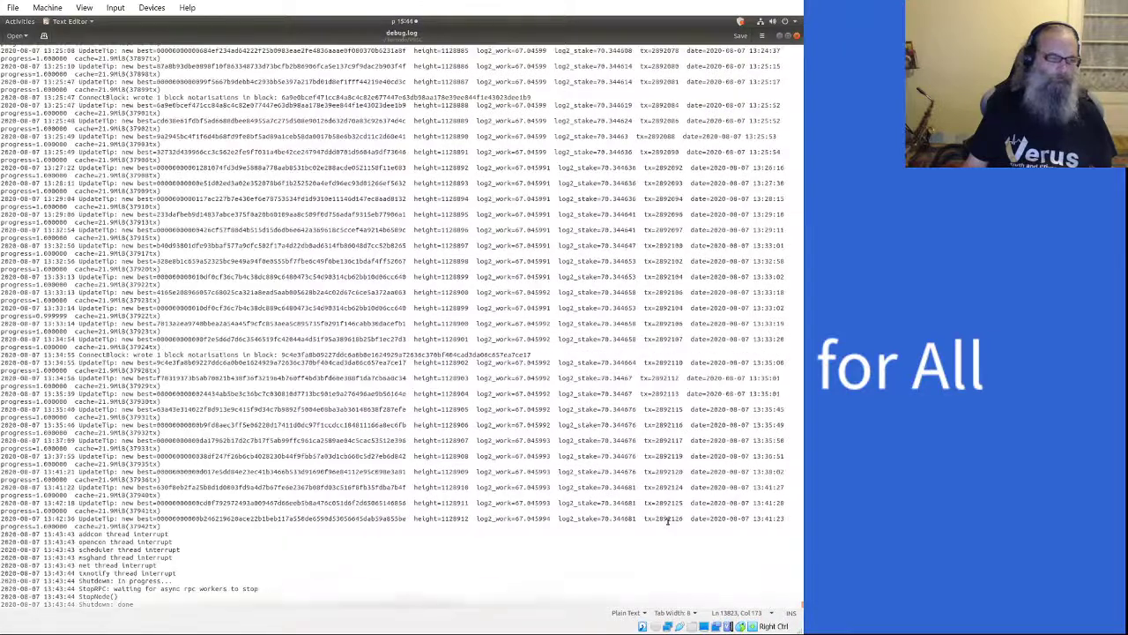
{"action": "left_click", "coordinate": [125, 604]}
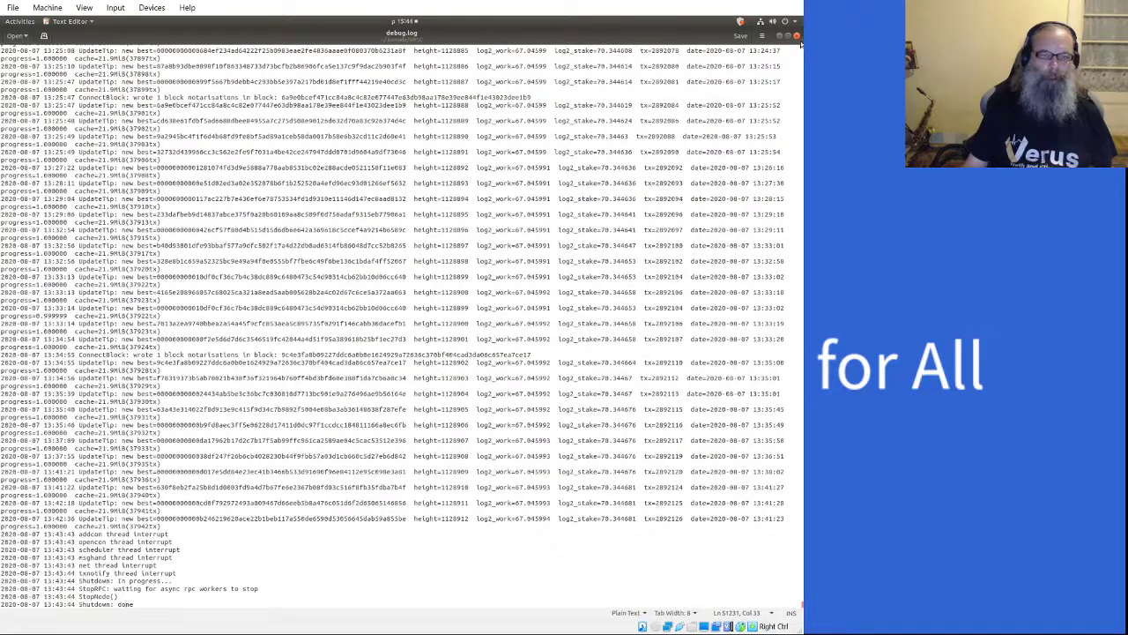
{"action": "left_click", "coordinate": [796, 36]}
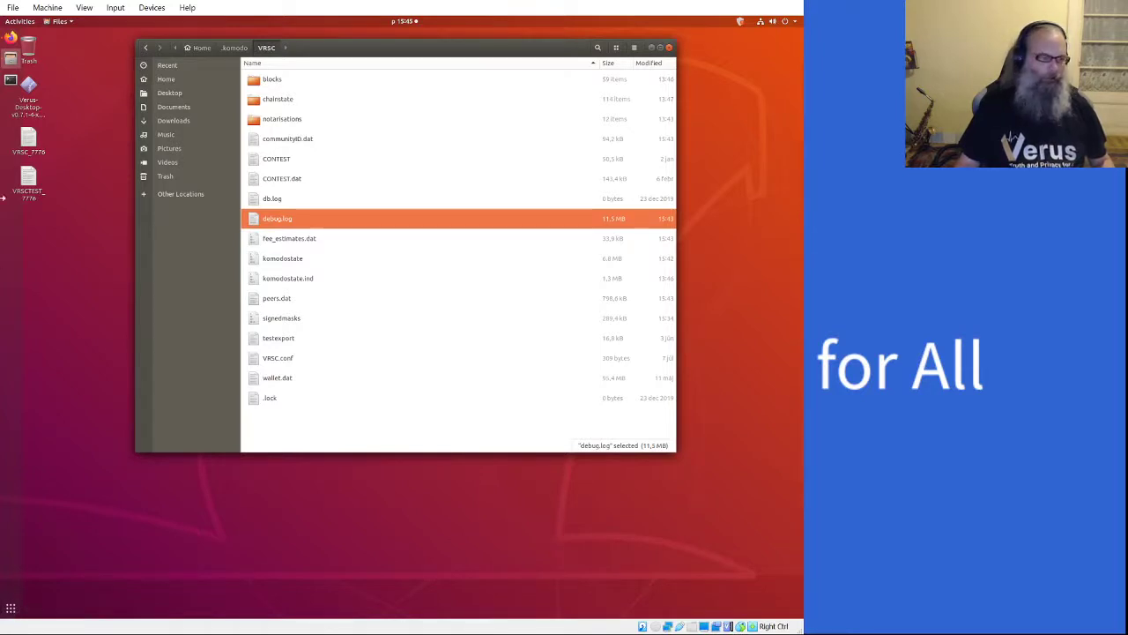
- Switch to the bootstrap guide in Firefox and highlight the instruction in step 4c about removing files and folders from the VRSC wallet location
{"action": "left_click", "coordinate": [10, 37]}
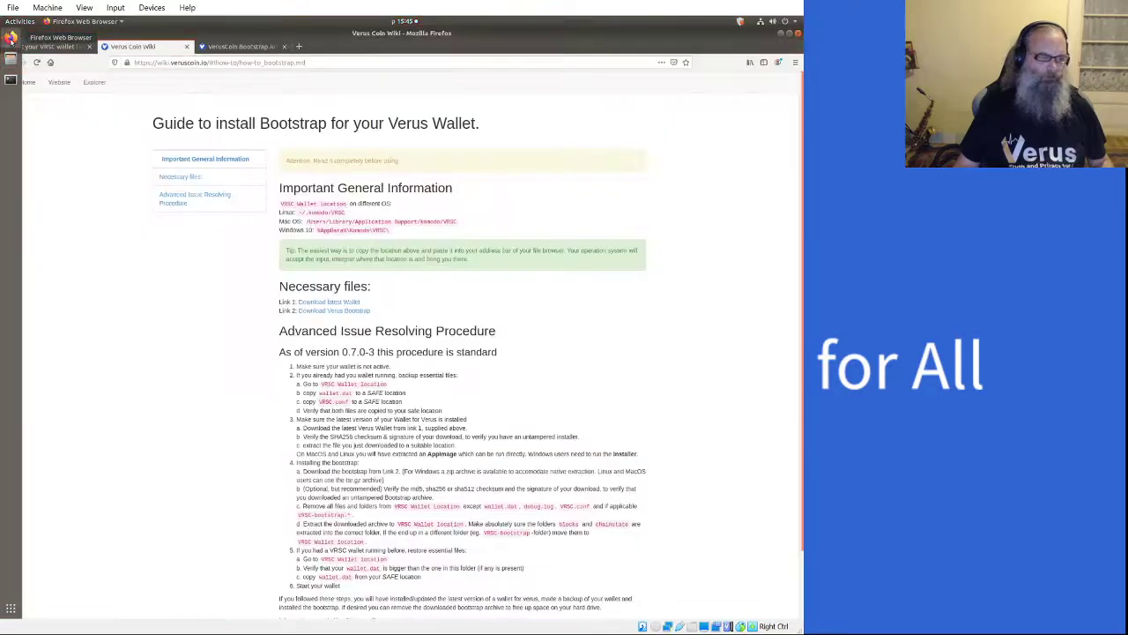
{"action": "scroll", "coordinate": [344, 335], "scroll_direction": "down", "scroll_amount": 3}
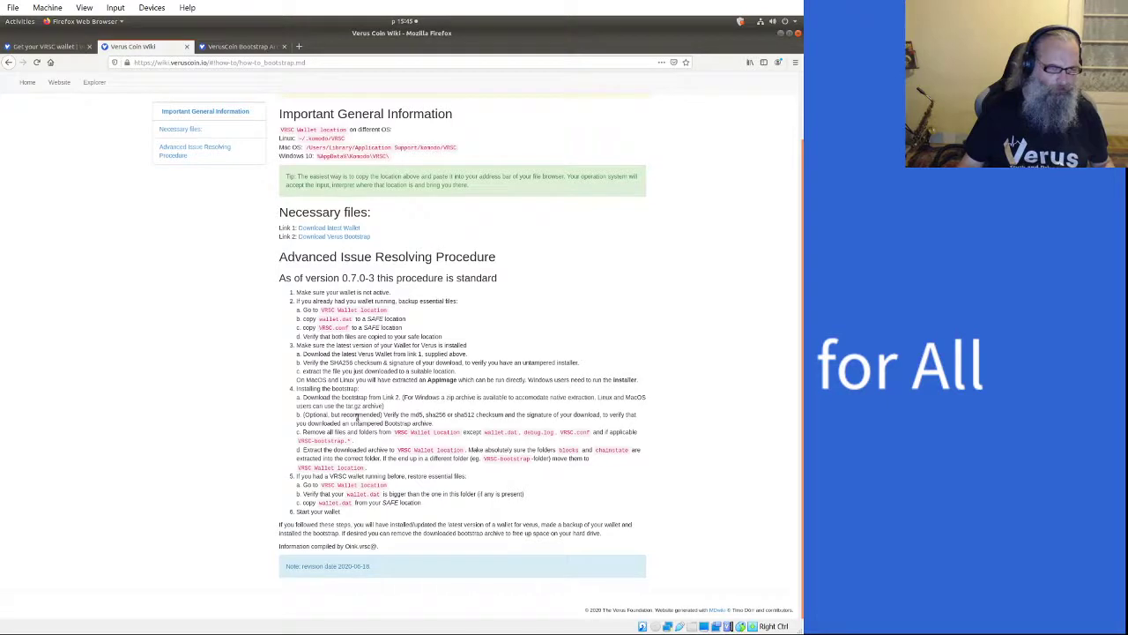
{"action": "left_click_drag", "start_coordinate": [310, 432], "coordinate": [463, 433]}
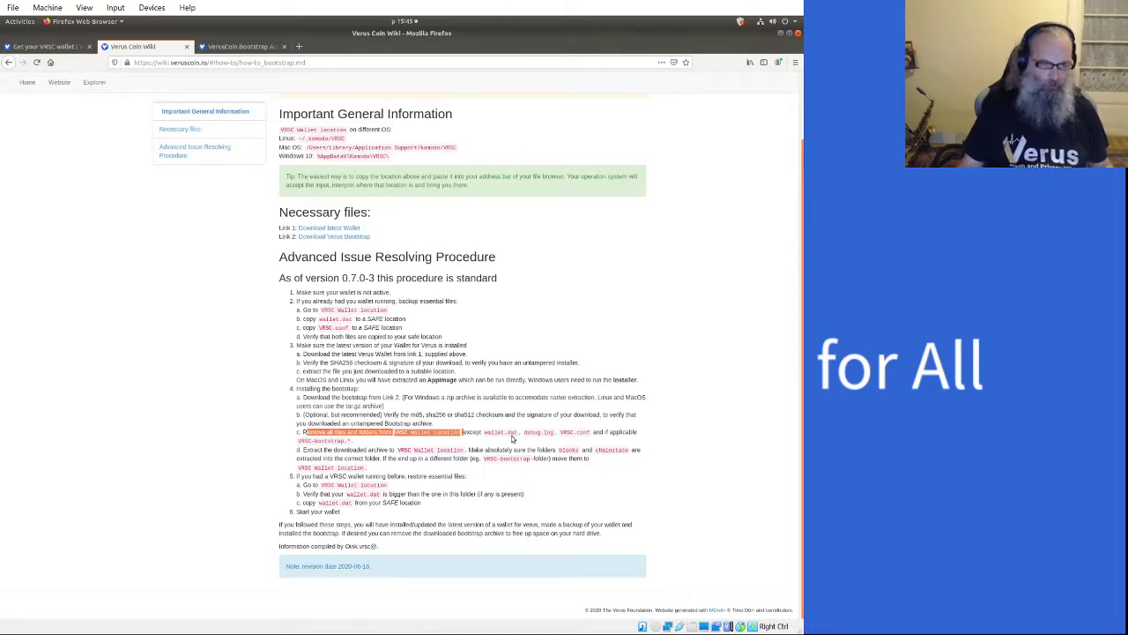
- Minimize the bootstrap guide to return to the VRSC folder in the file manager, and select its blocks folder
{"action": "left_click", "coordinate": [781, 33]}
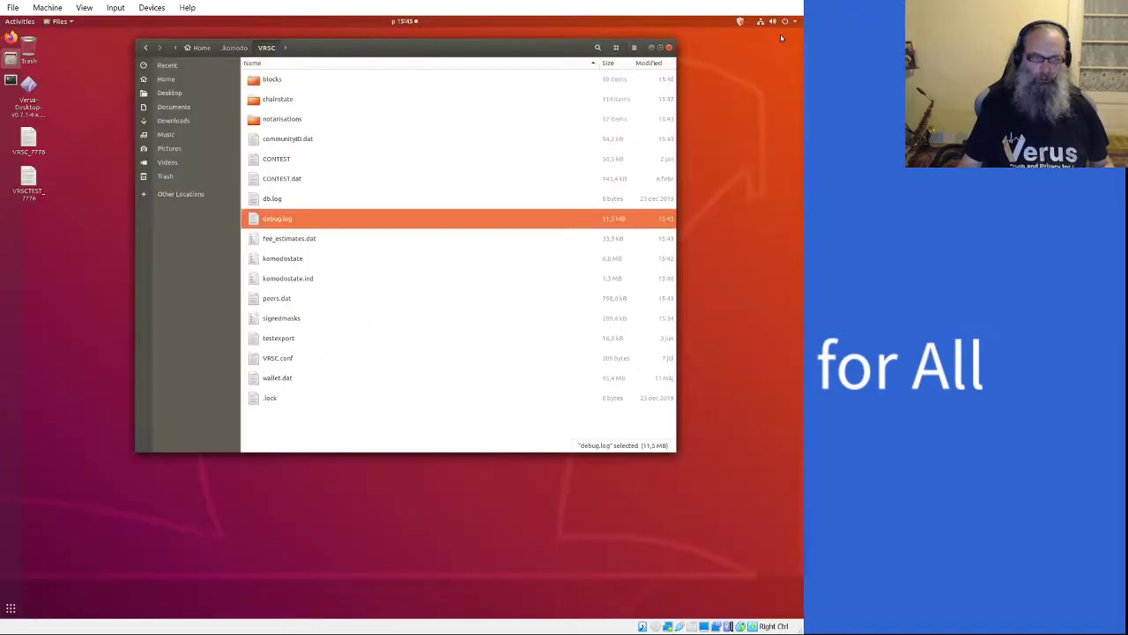
{"action": "left_click", "coordinate": [282, 86]}
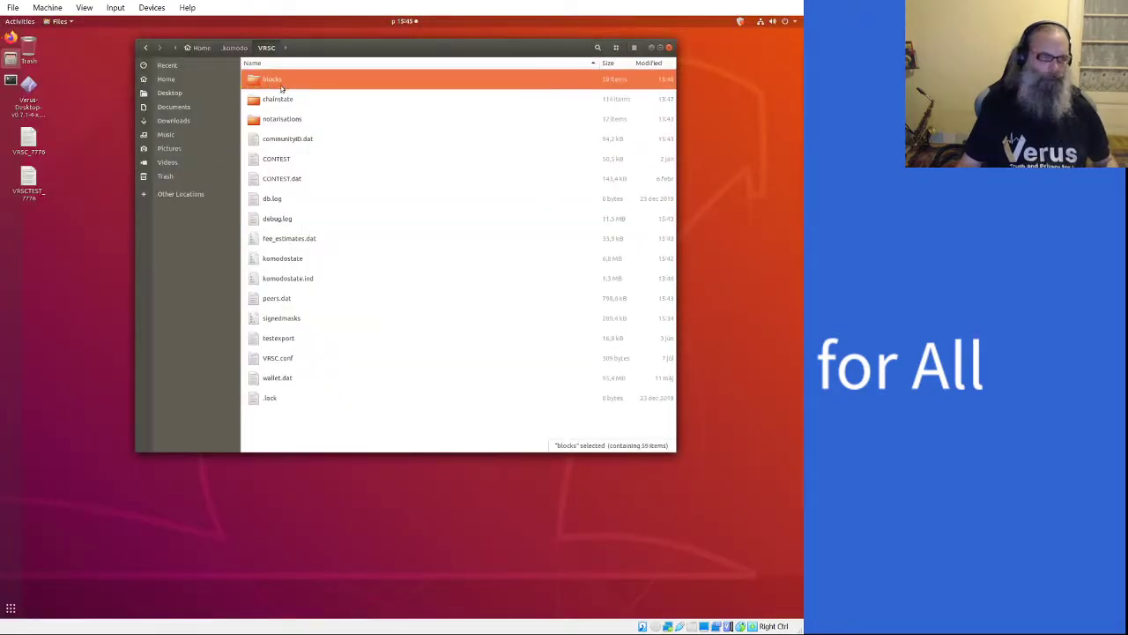
{"action": "left_click", "coordinate": [284, 208], "text": "shift"}
{"action": "double_click", "coordinate": [284, 208]}
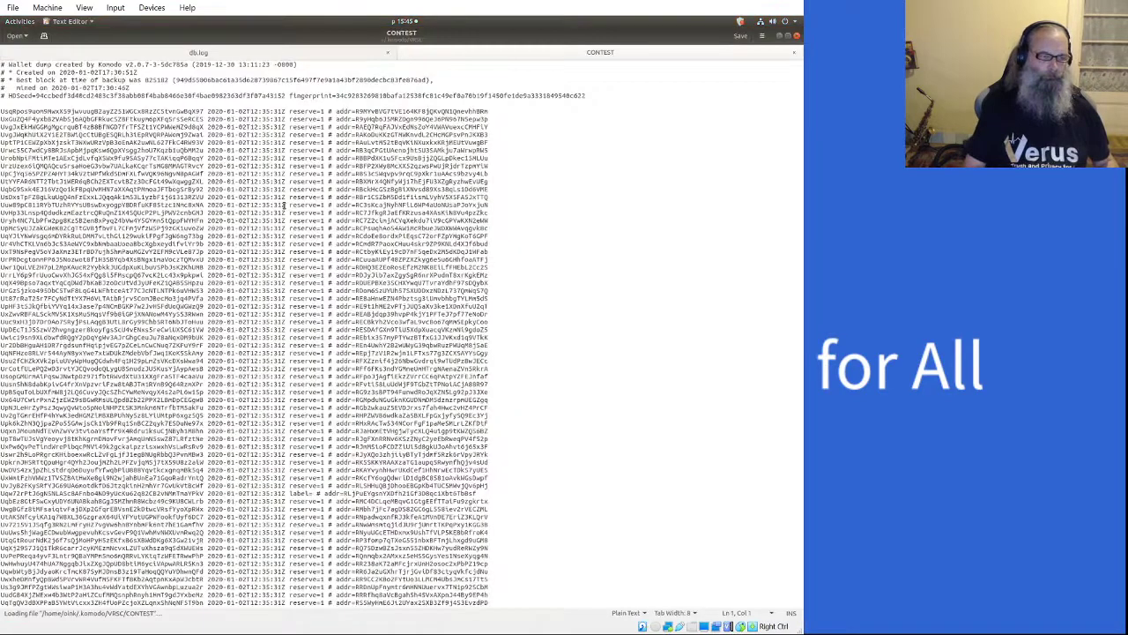
{"action": "left_click", "coordinate": [797, 37]}
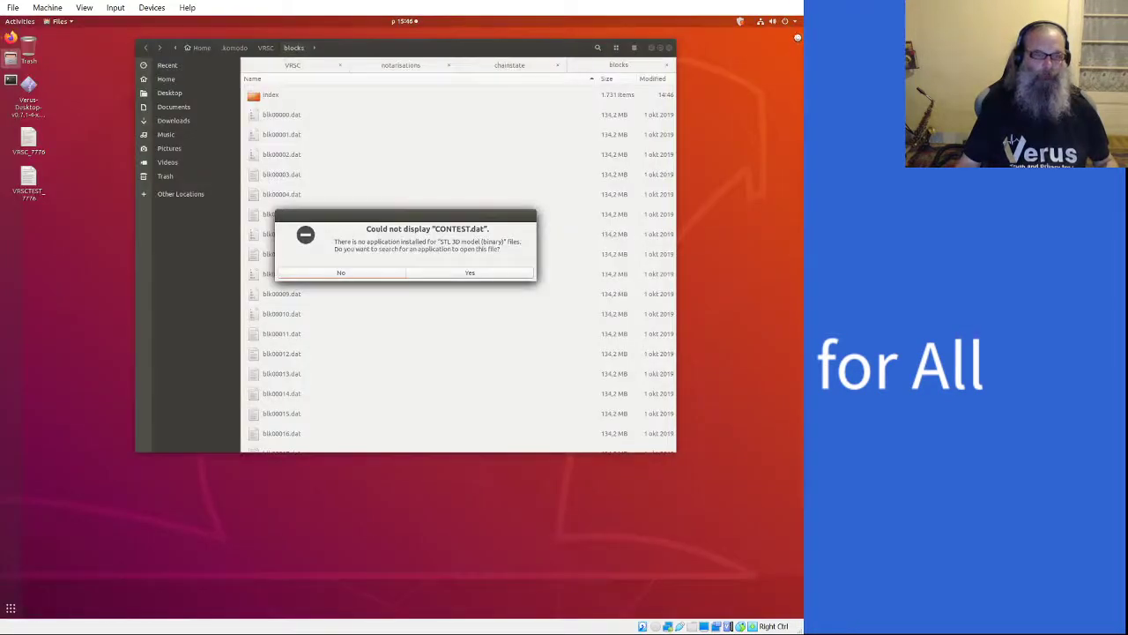
{"action": "left_click", "coordinate": [359, 272]}
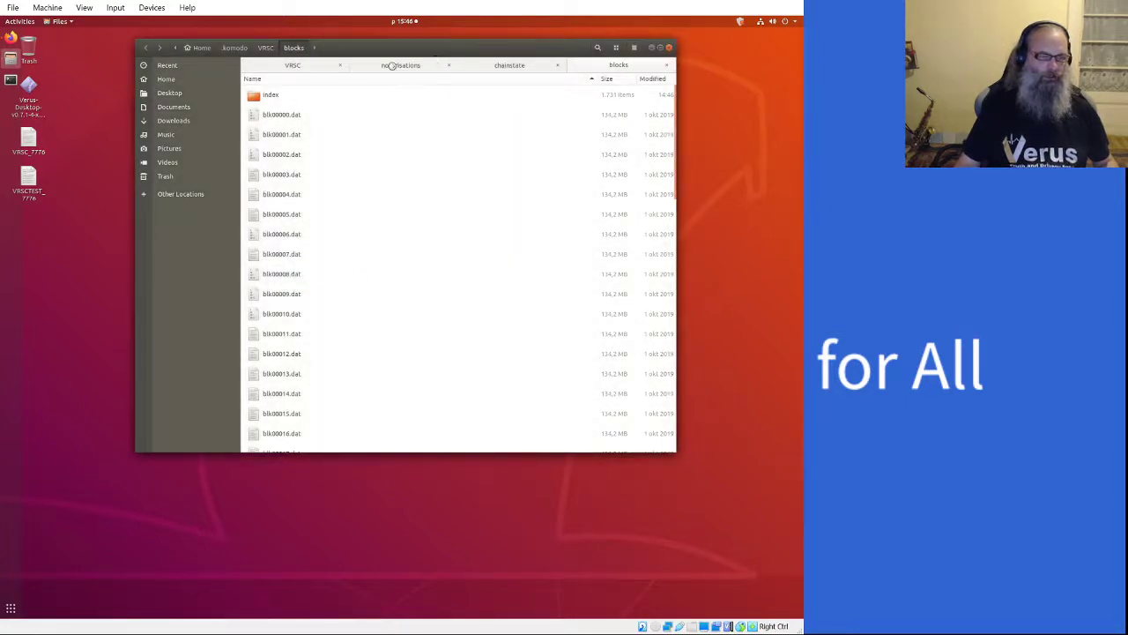
{"action": "left_click", "coordinate": [266, 47]}
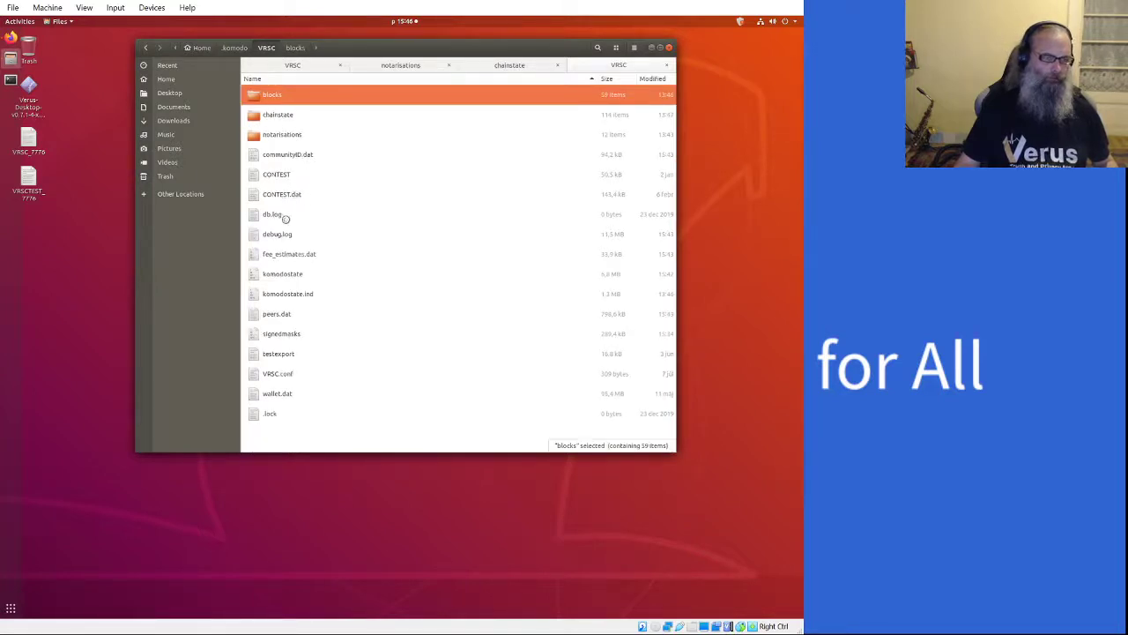
- Permanently delete the blocks, chainstate and notarisations folders together with communityID.dat, CONTEST, CONTEST.dat and db.log from the VRSC folder
{"action": "left_click", "coordinate": [281, 222], "text": "shift"}
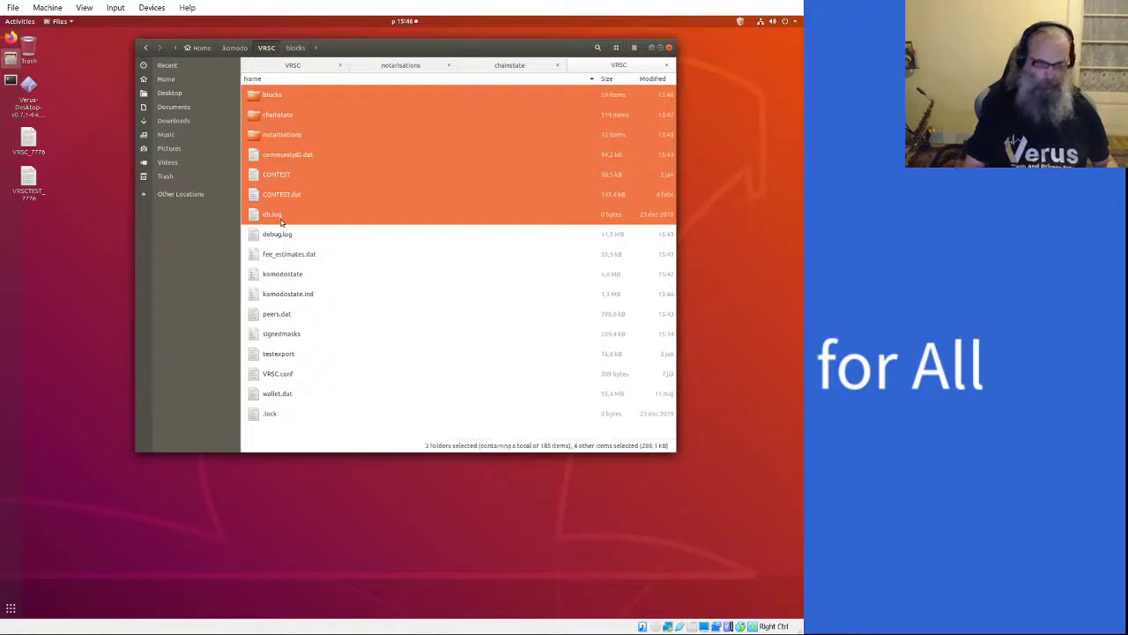
{"action": "key", "text": "shift+Delete"}
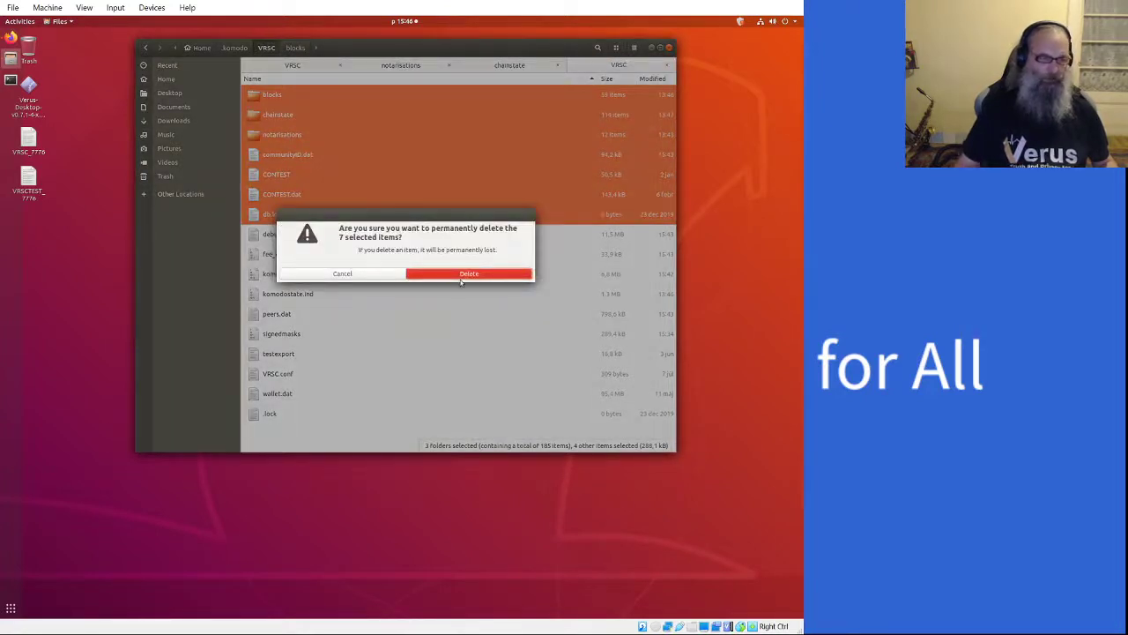
{"action": "left_click", "coordinate": [461, 275]}
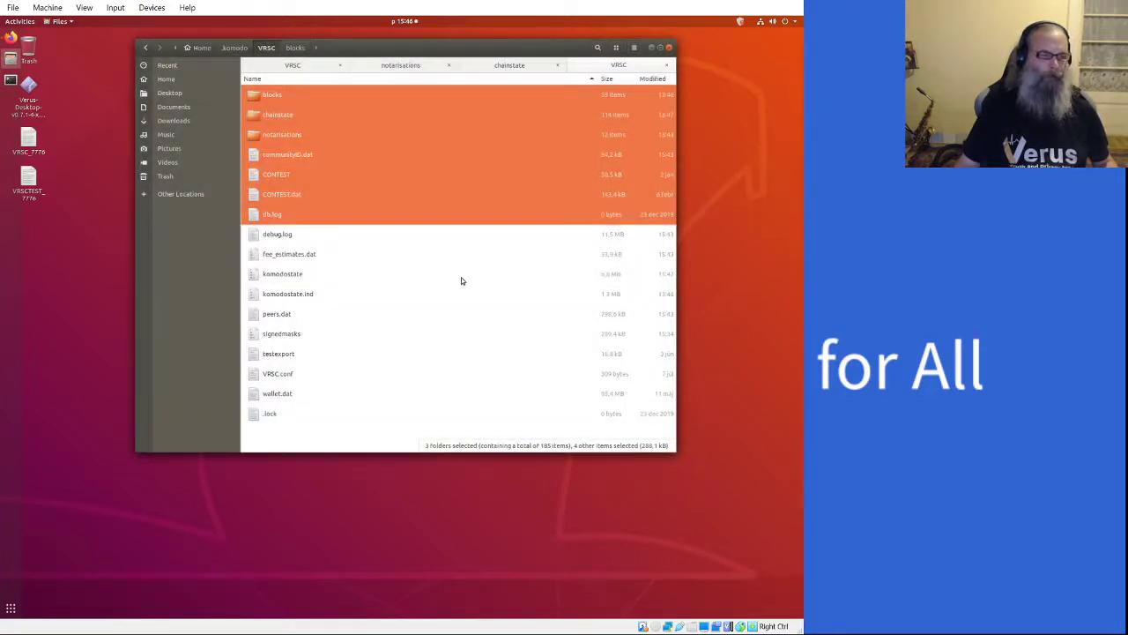
- Delete fee_estimates.dat, komodostate, komodostate.ind, peers.dat, signedmasks and .lock from the VRSC folder, and move testexport to the desktop
{"action": "left_click", "coordinate": [309, 137]}
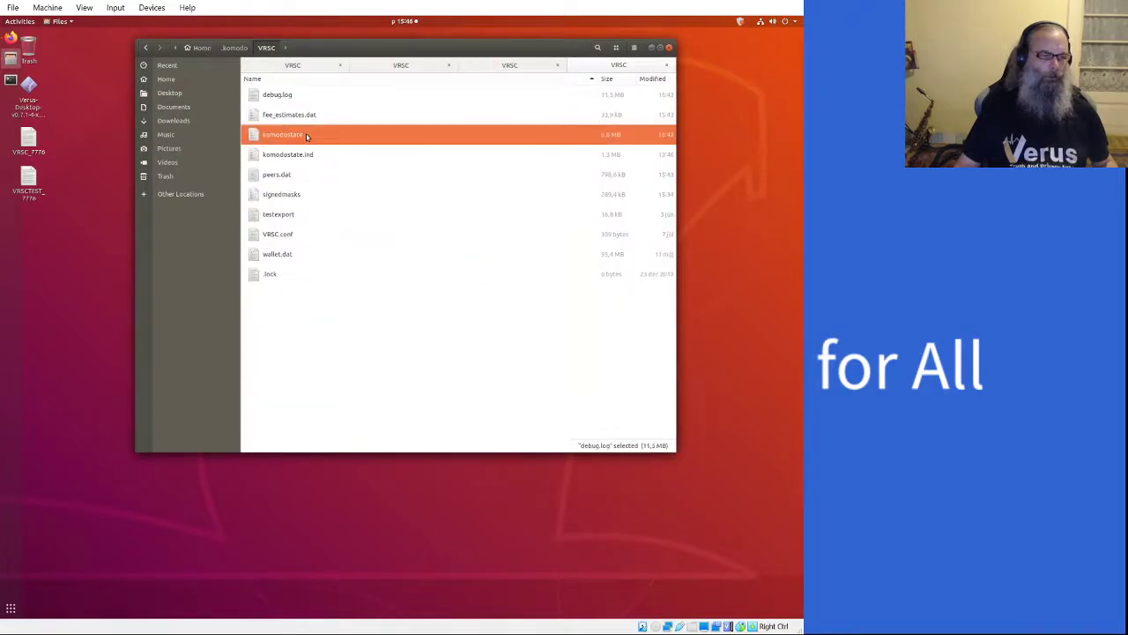
{"action": "left_click", "coordinate": [321, 117]}
{"action": "left_click_drag", "start_coordinate": [313, 135], "coordinate": [308, 203]}
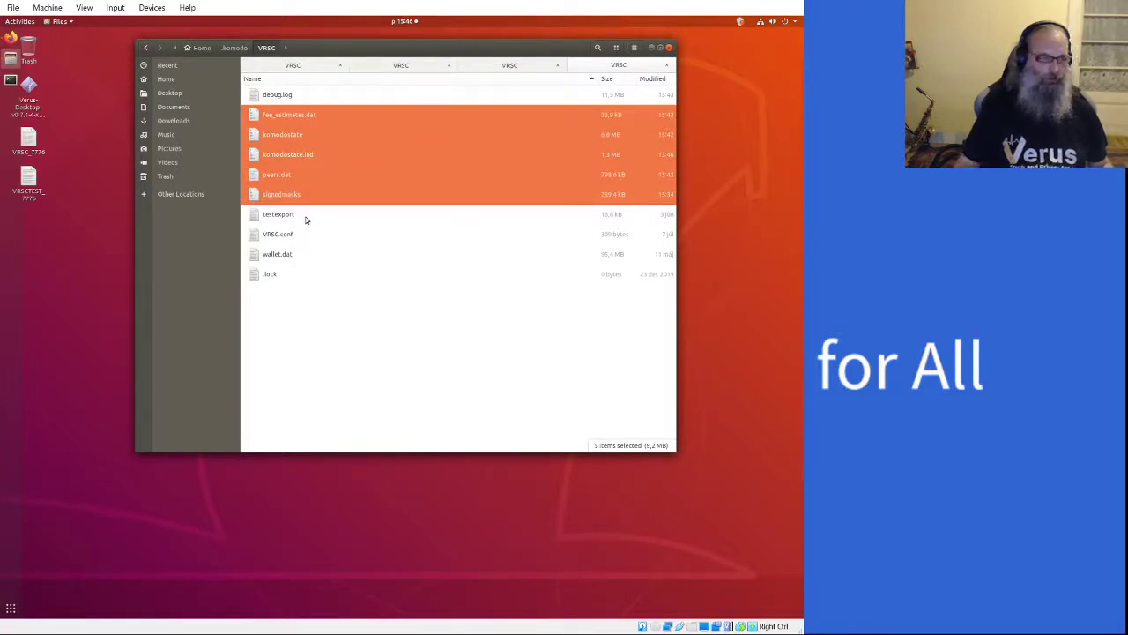
{"action": "left_click", "coordinate": [307, 281], "text": "ctrl"}
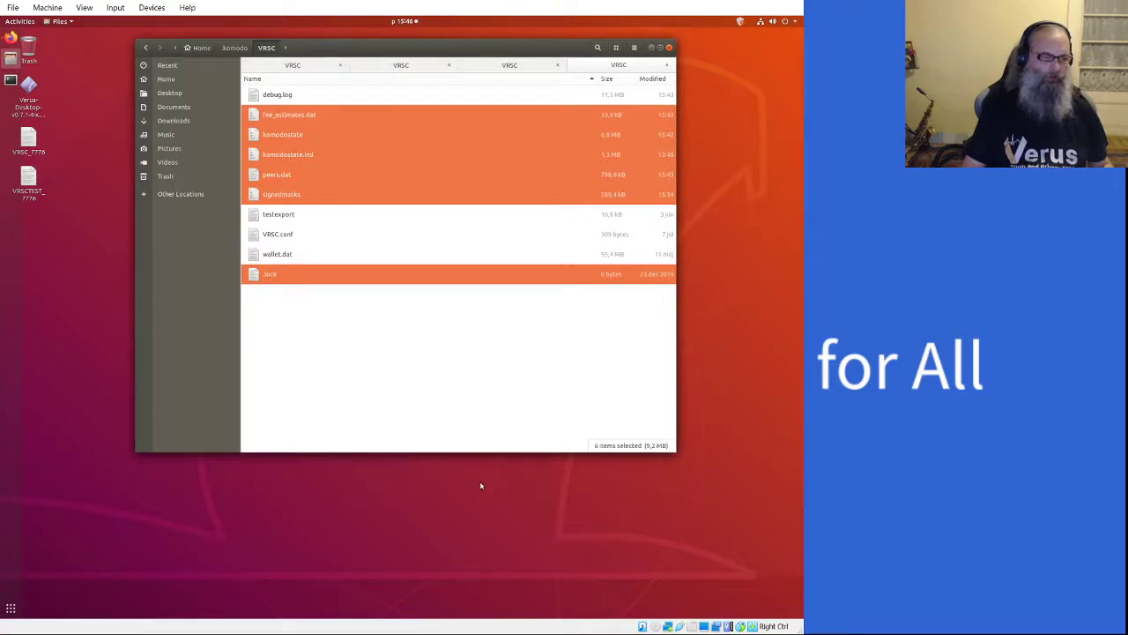
{"action": "key", "text": "Delete"}
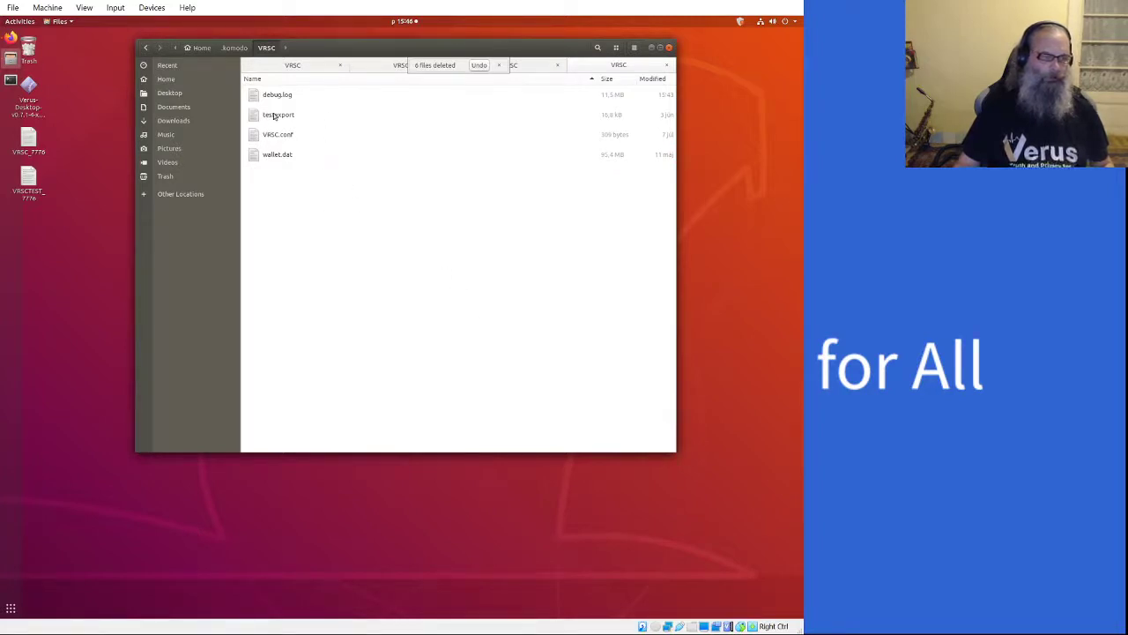
{"action": "left_click_drag", "start_coordinate": [275, 114], "coordinate": [56, 427]}
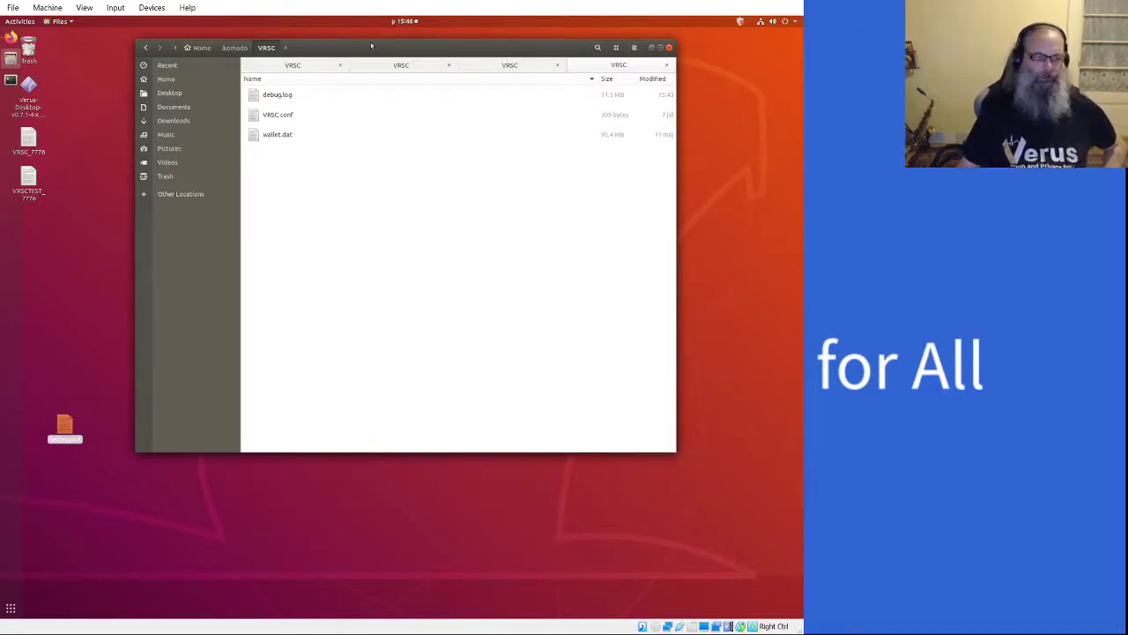
- Open a second file manager window on Downloads, beside the VRSC window, and open VRSC-bootstrap.tar.gz from it
{"action": "left_click_drag", "start_coordinate": [371, 46], "coordinate": [489, 195]}
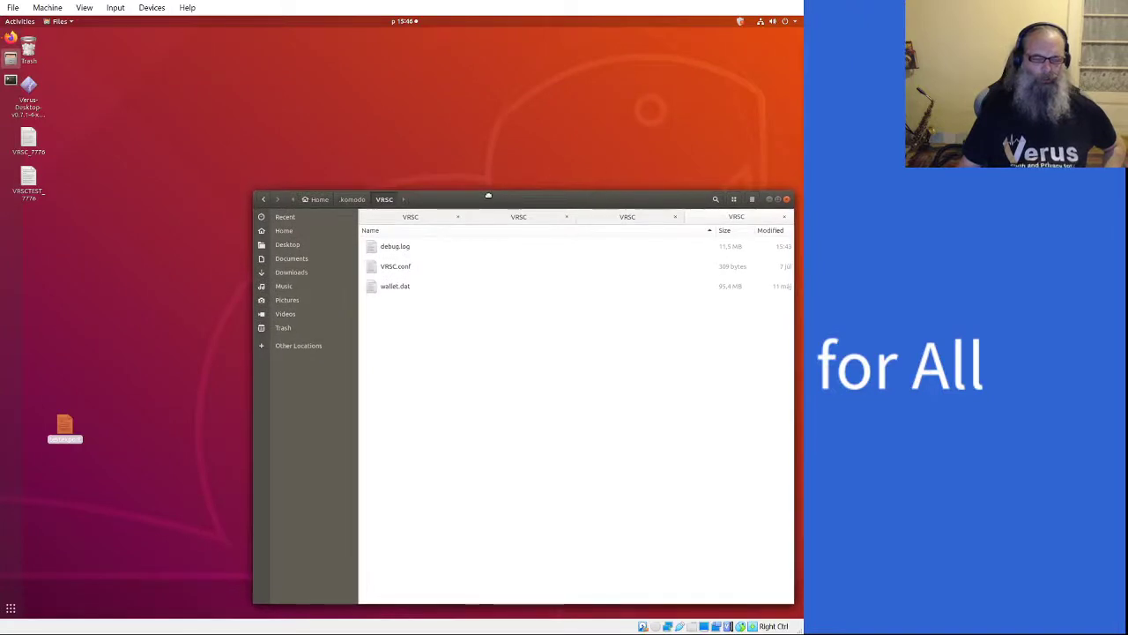
{"action": "right_click", "coordinate": [10, 60]}
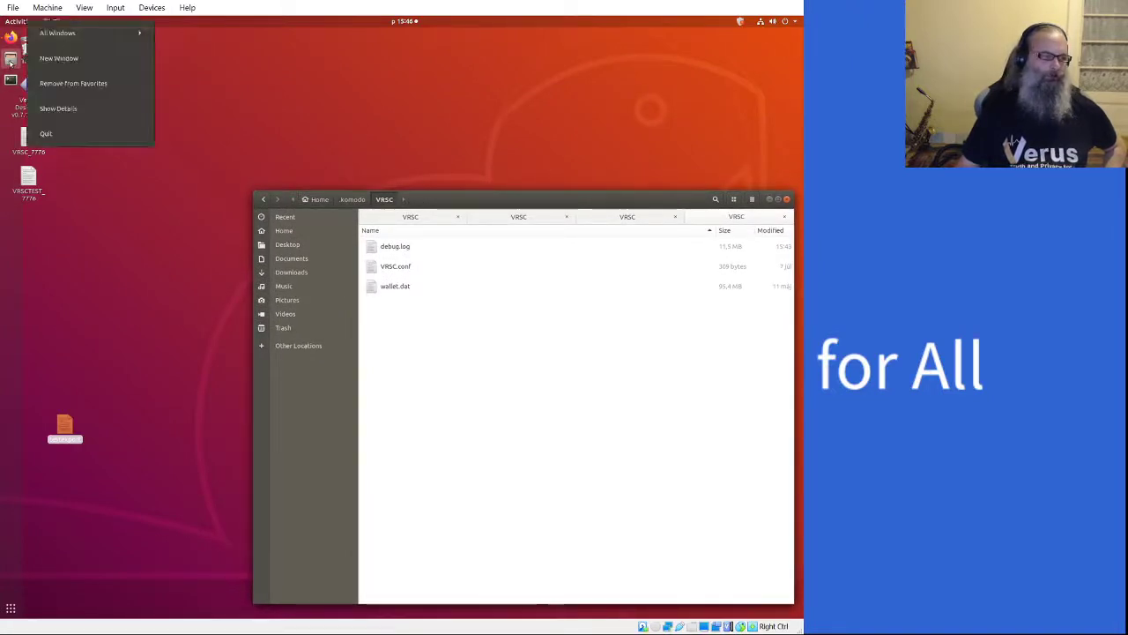
{"action": "left_click", "coordinate": [58, 58]}
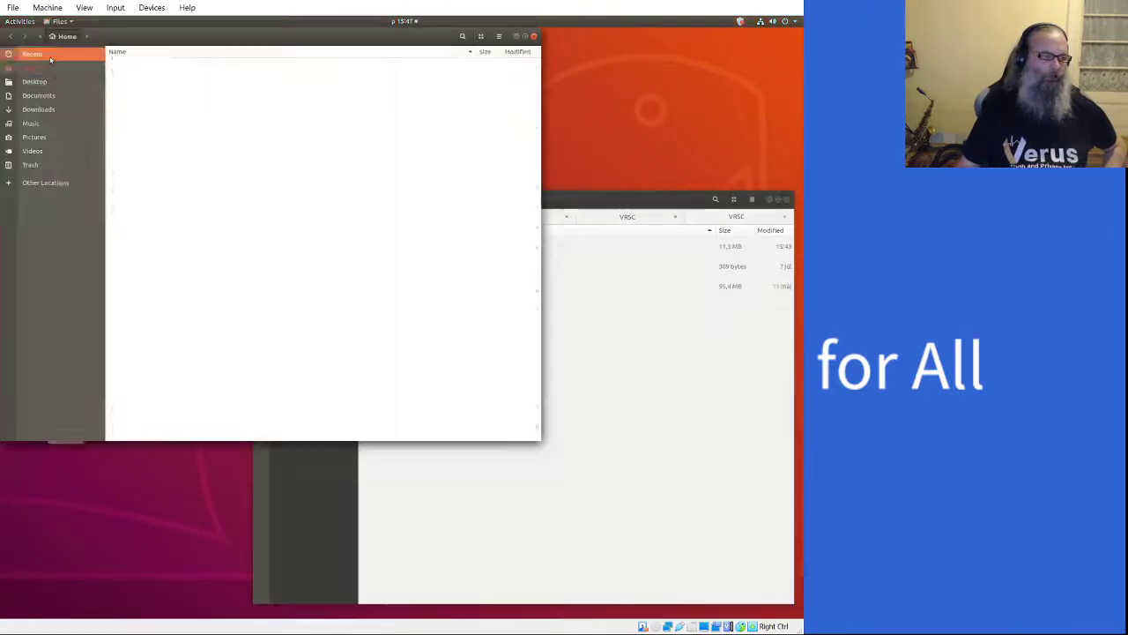
{"action": "left_click", "coordinate": [59, 109]}
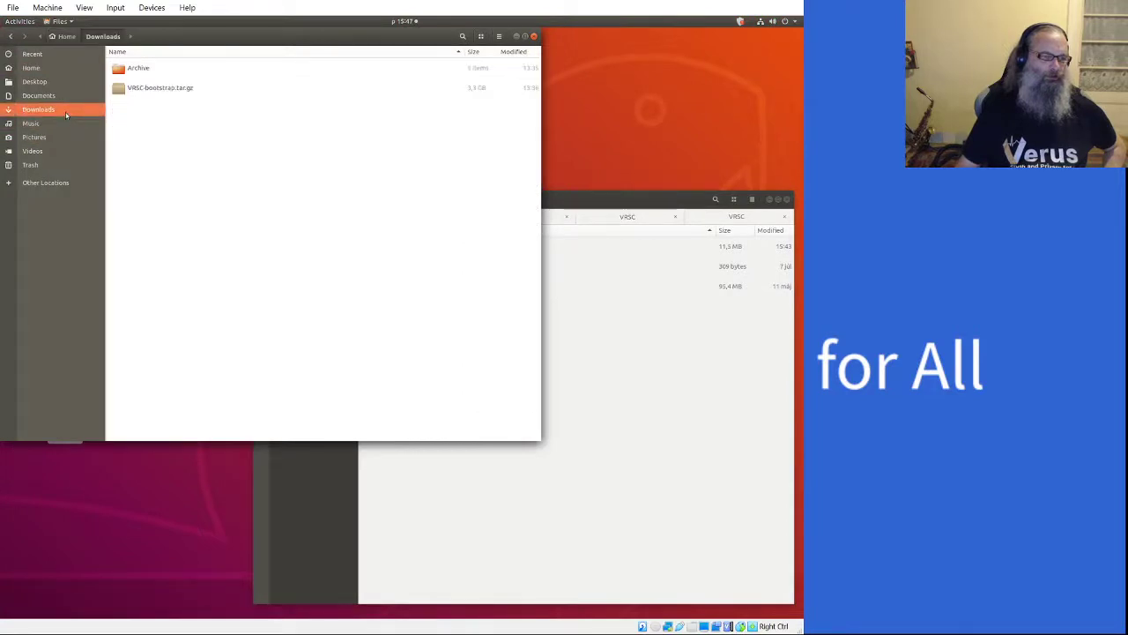
{"action": "double_click", "coordinate": [137, 91]}
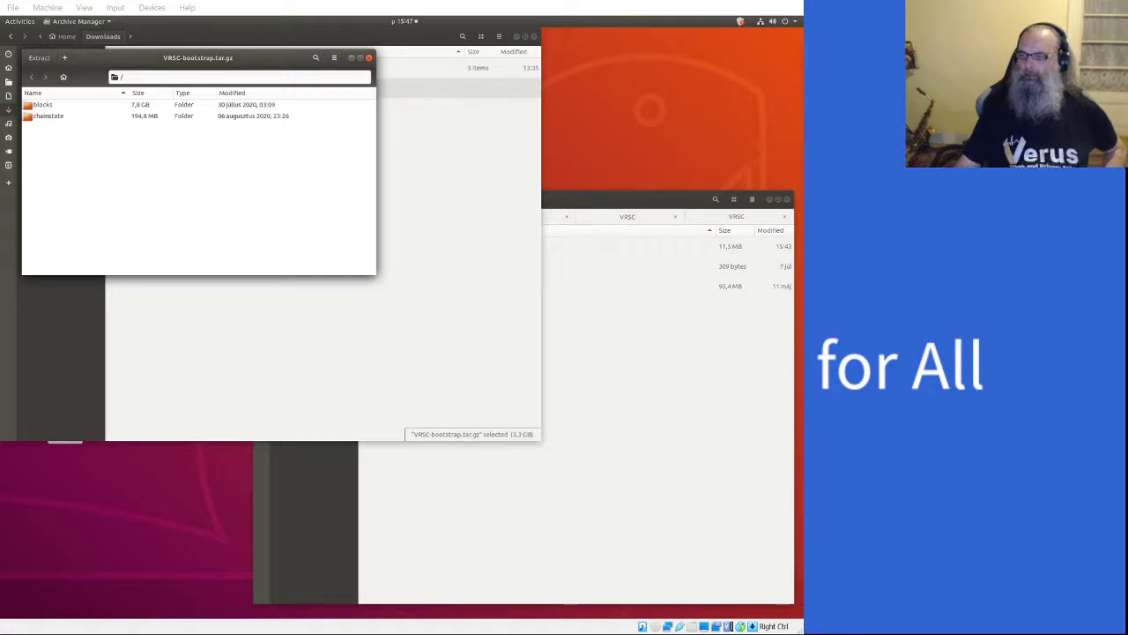
- Switch to the Windows machine and delete everything in its VRSC folder except debug, VRSC, VRSC.old and wallet.dat
{"action": "key", "text": "alt+Tab"}
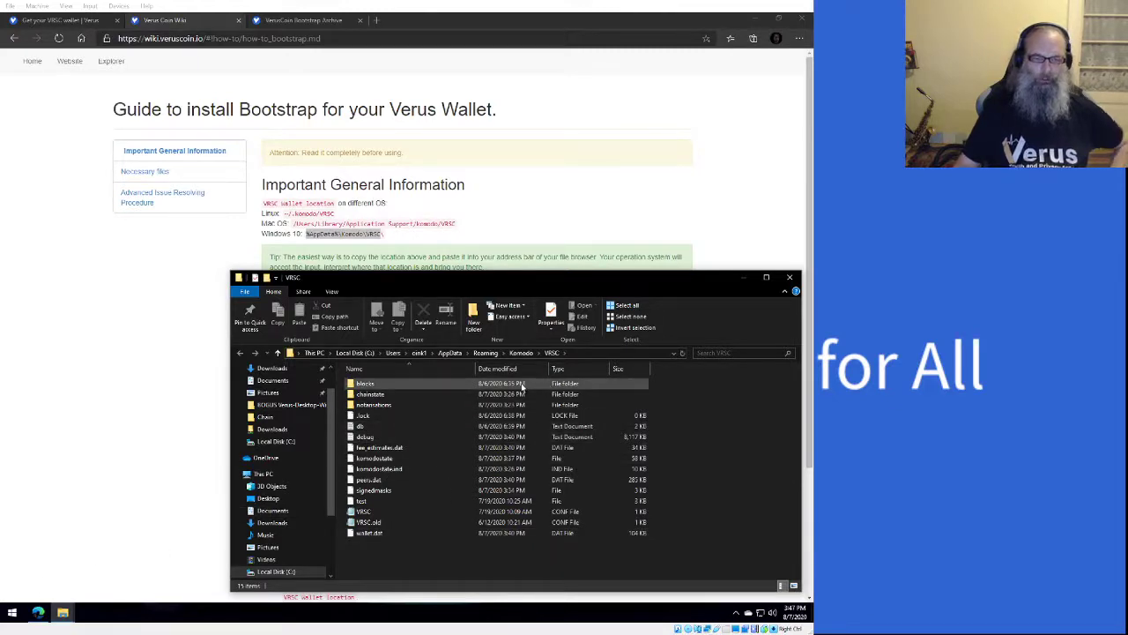
{"action": "left_click", "coordinate": [393, 385]}
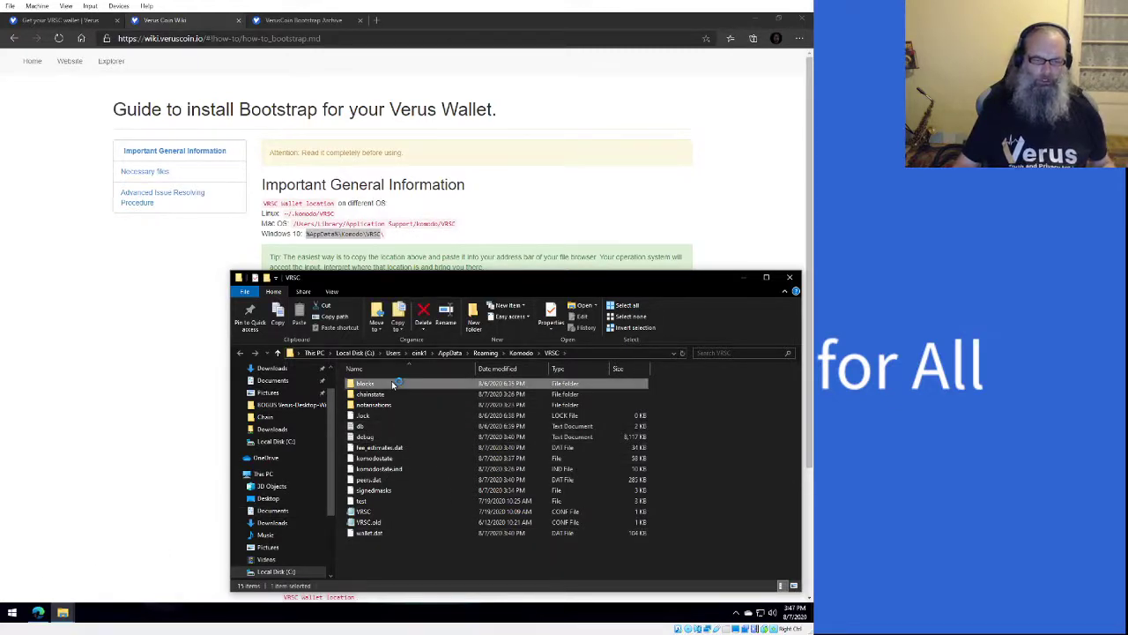
{"action": "left_click", "coordinate": [388, 428], "text": "shift"}
{"action": "left_click", "coordinate": [389, 448], "text": "shift"}
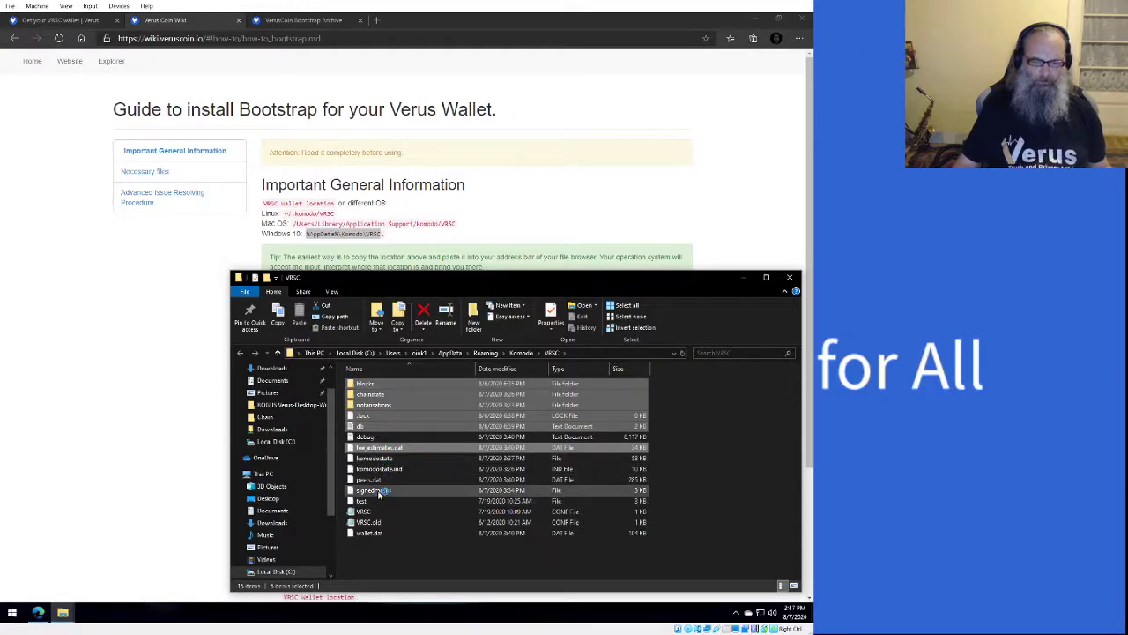
{"action": "left_click", "coordinate": [374, 490], "text": "ctrl+shift"}
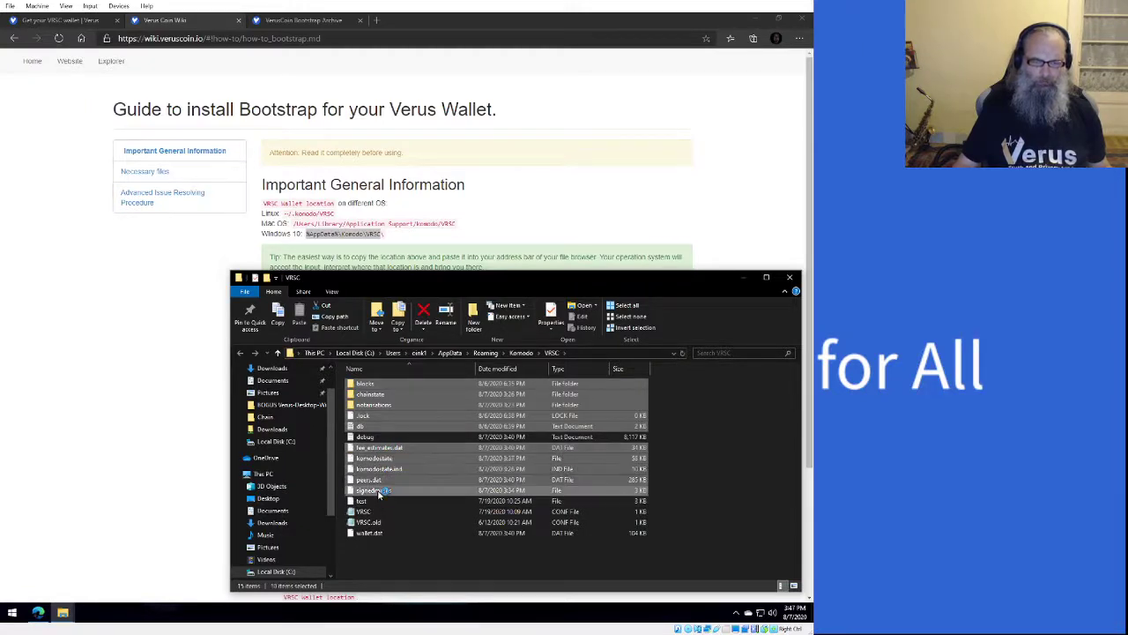
{"action": "left_click", "coordinate": [460, 503], "text": "ctrl"}
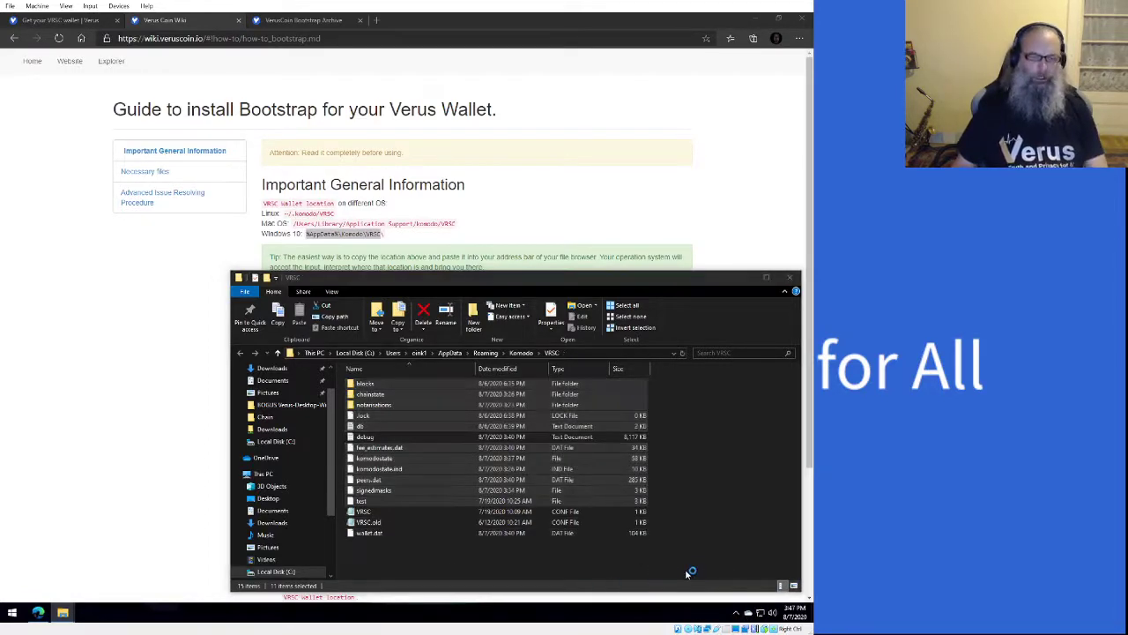
{"action": "left_click", "coordinate": [238, 230]}
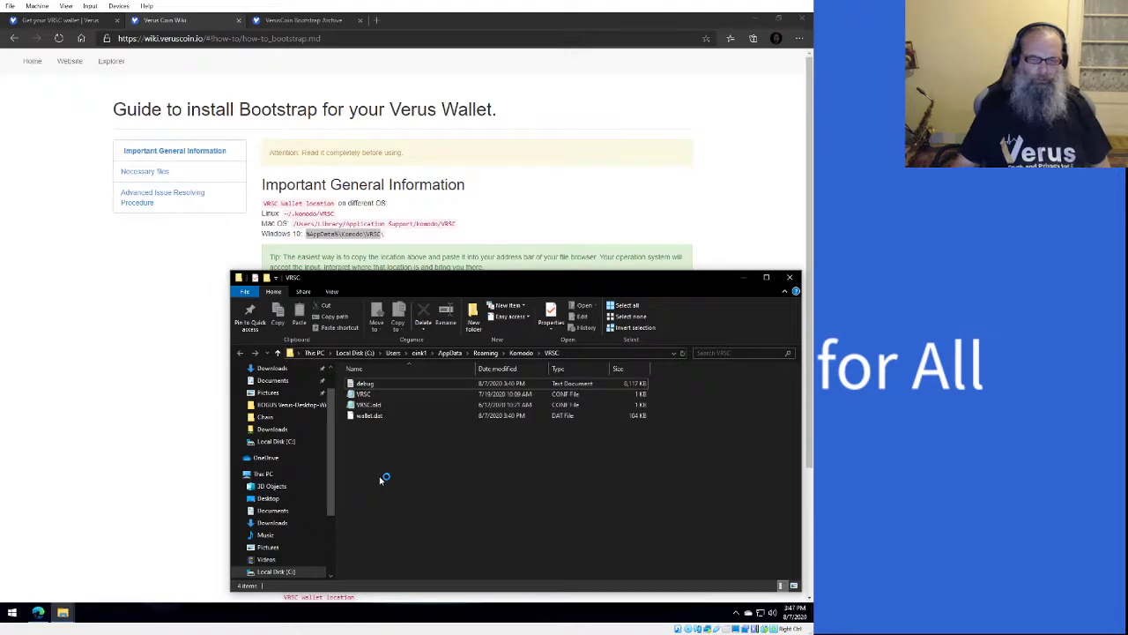
{"action": "left_click", "coordinate": [386, 406]}
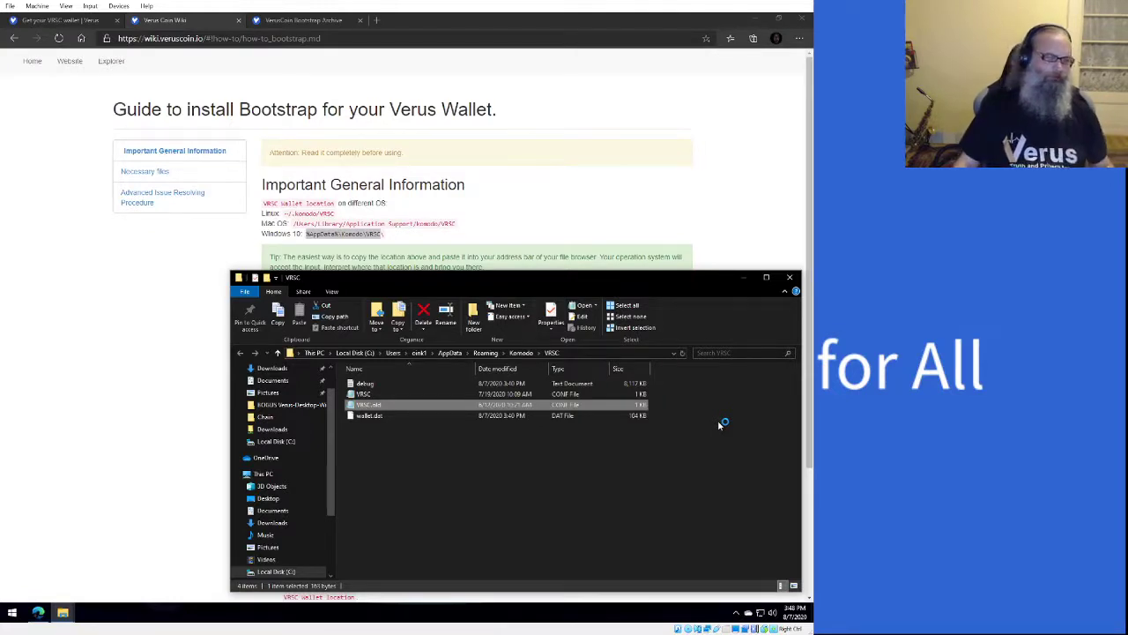
- Go to the Downloads folder, widen the Type column, and open the VRSC-bootstrap compressed folder
{"action": "left_click", "coordinate": [275, 523]}
{"action": "left_click", "coordinate": [390, 398]}
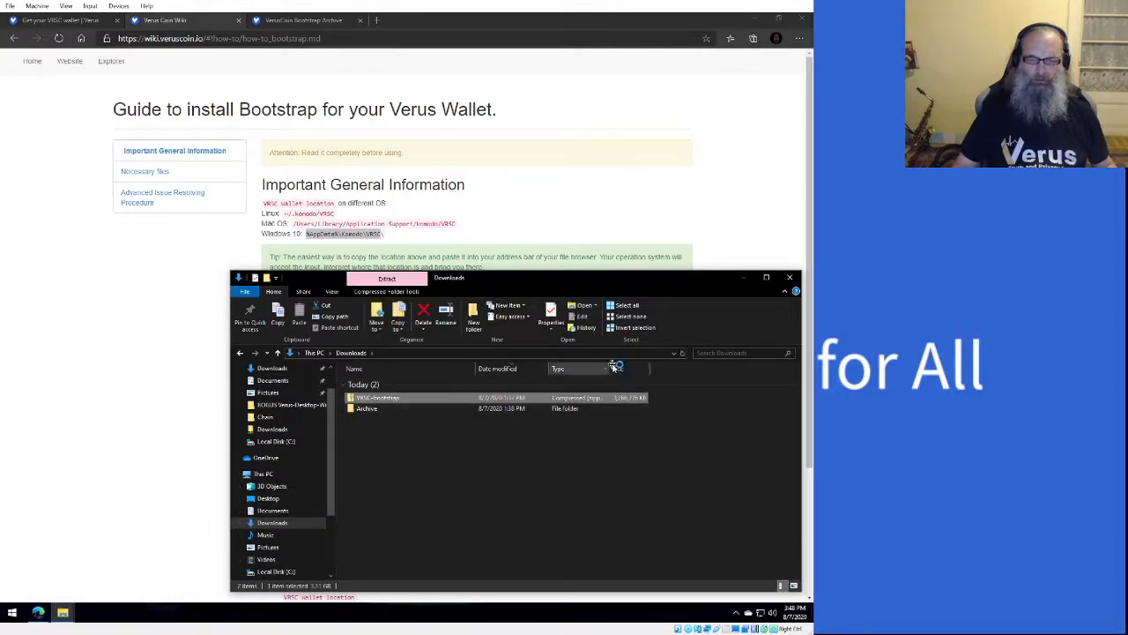
{"action": "left_click_drag", "start_coordinate": [610, 365], "coordinate": [650, 364]}
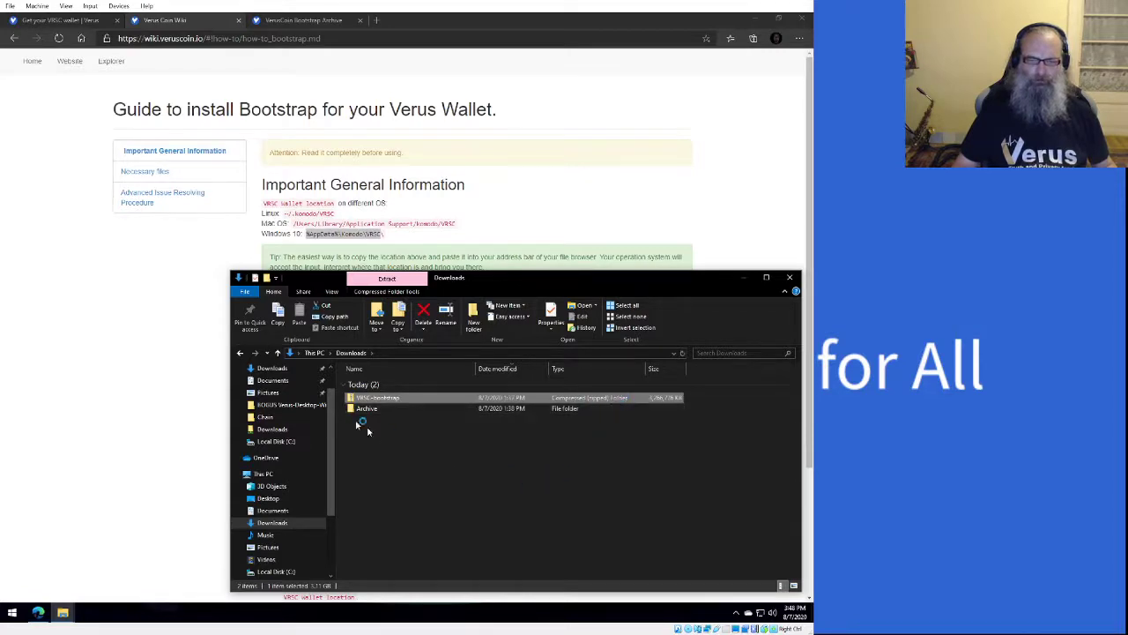
{"action": "double_click", "coordinate": [371, 398]}
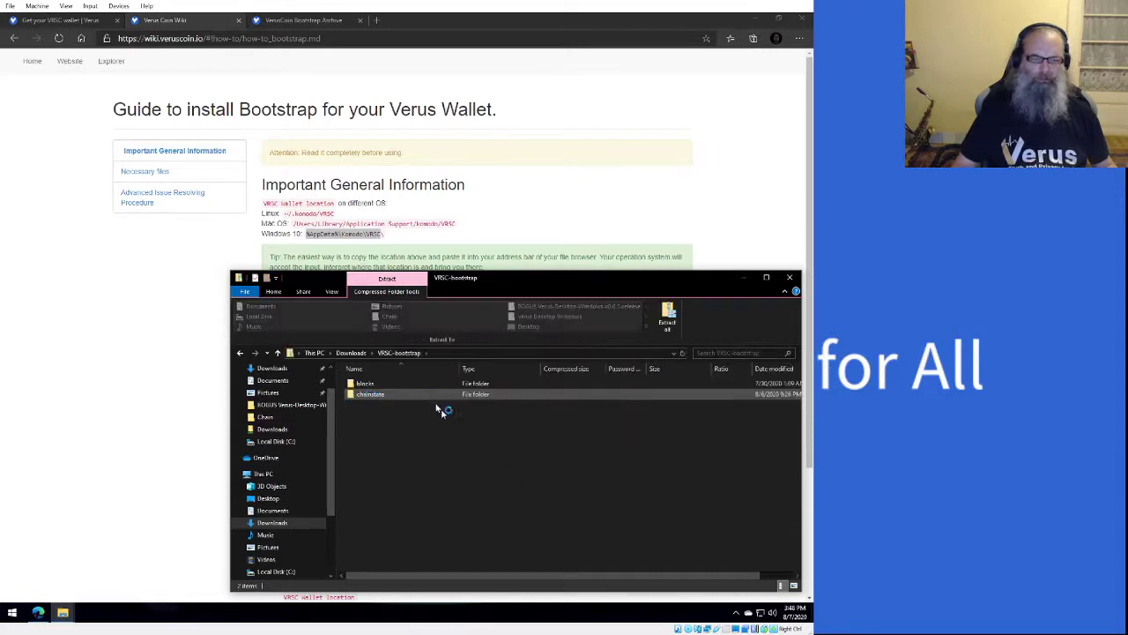
- Copy the blocks and chainstate folders from the VRSC-bootstrap archive
{"action": "left_click", "coordinate": [378, 397]}
{"action": "left_click", "coordinate": [378, 384], "text": "shift"}
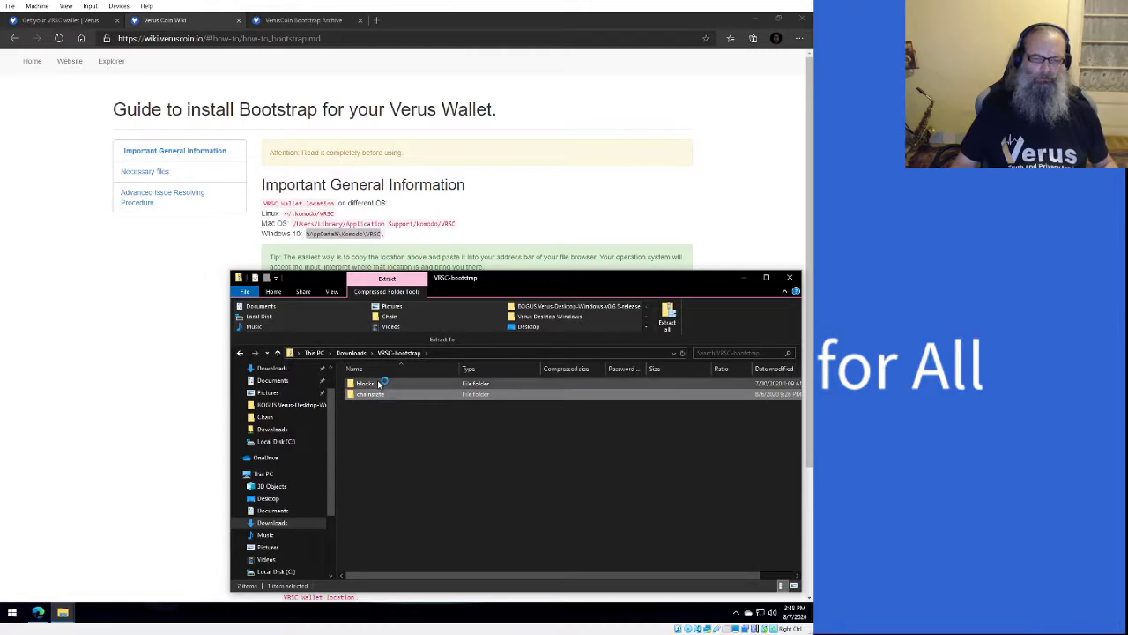
{"action": "right_click", "coordinate": [379, 383]}
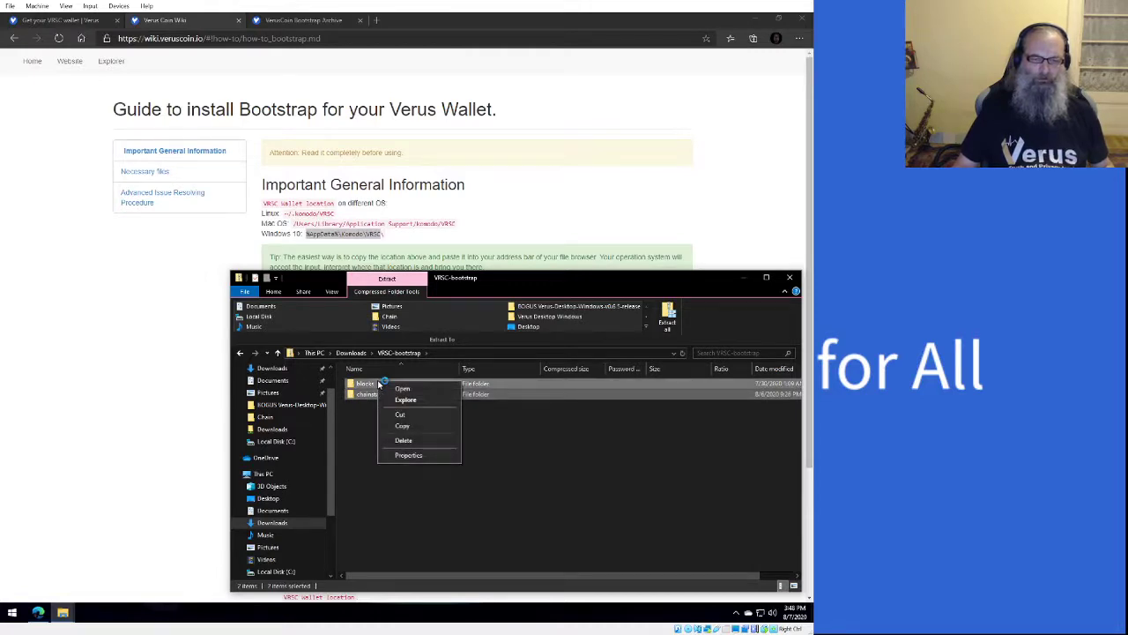
{"action": "left_click", "coordinate": [401, 426]}
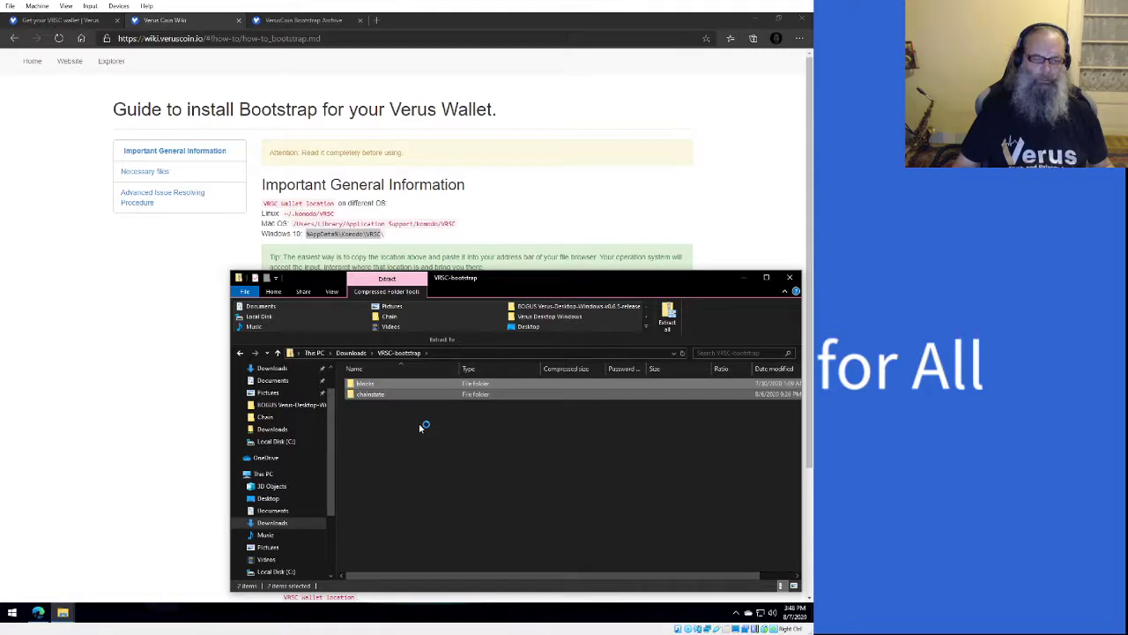
- Bring the Downloads File Explorer window in front of the VRSC-bootstrap window and take it to the %AppData% location
{"action": "left_click", "coordinate": [63, 611]}
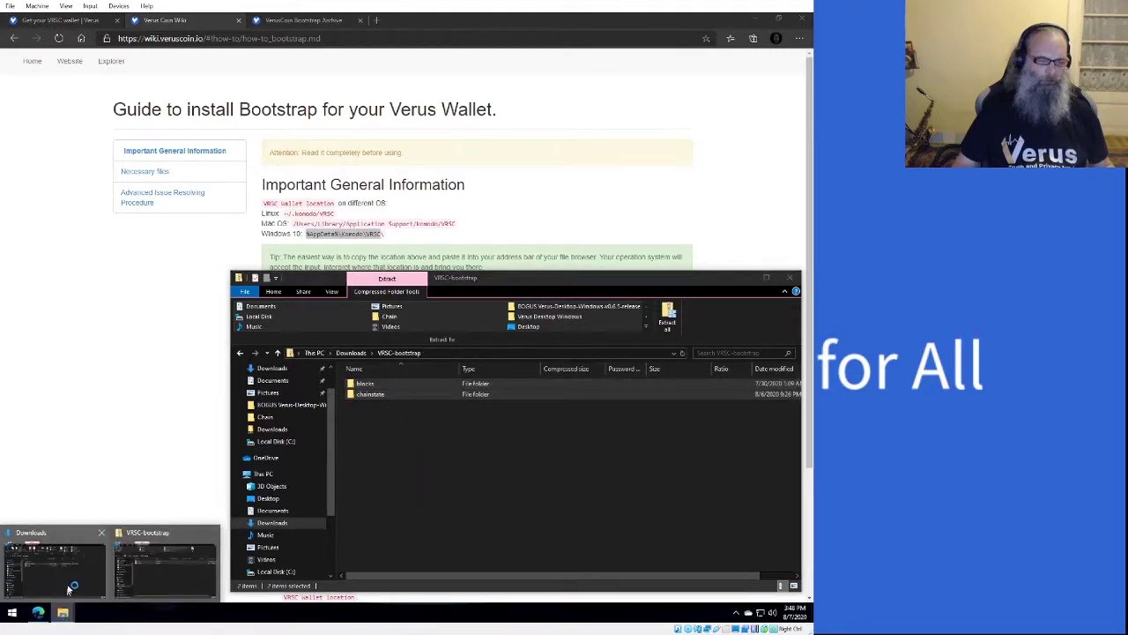
{"action": "mouse_move", "coordinate": [170, 579]}
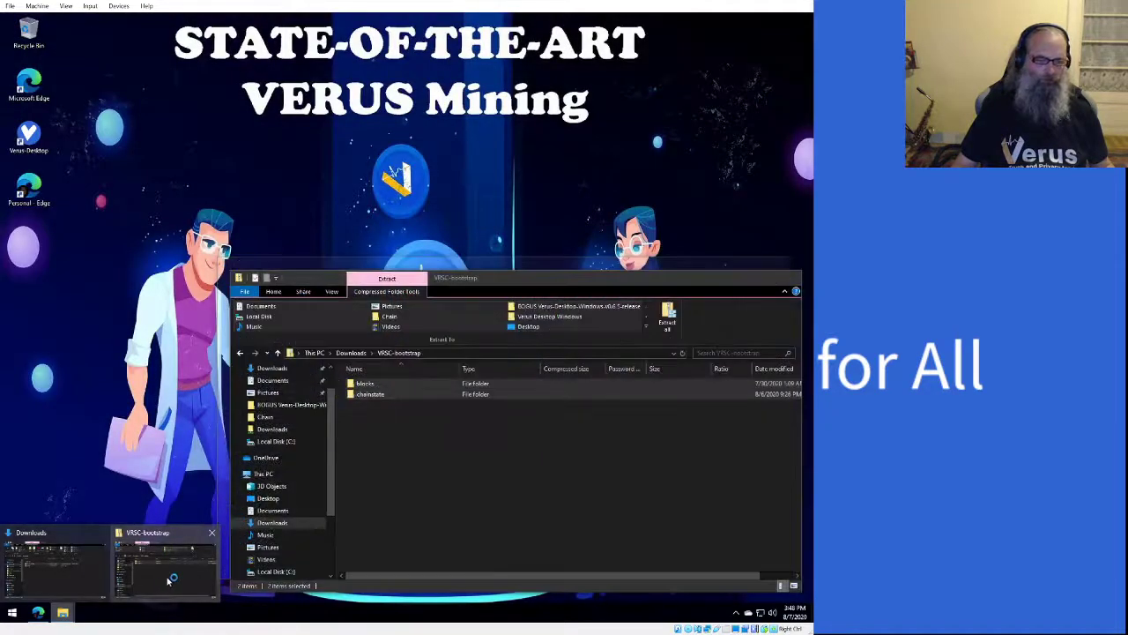
{"action": "left_click", "coordinate": [168, 577]}
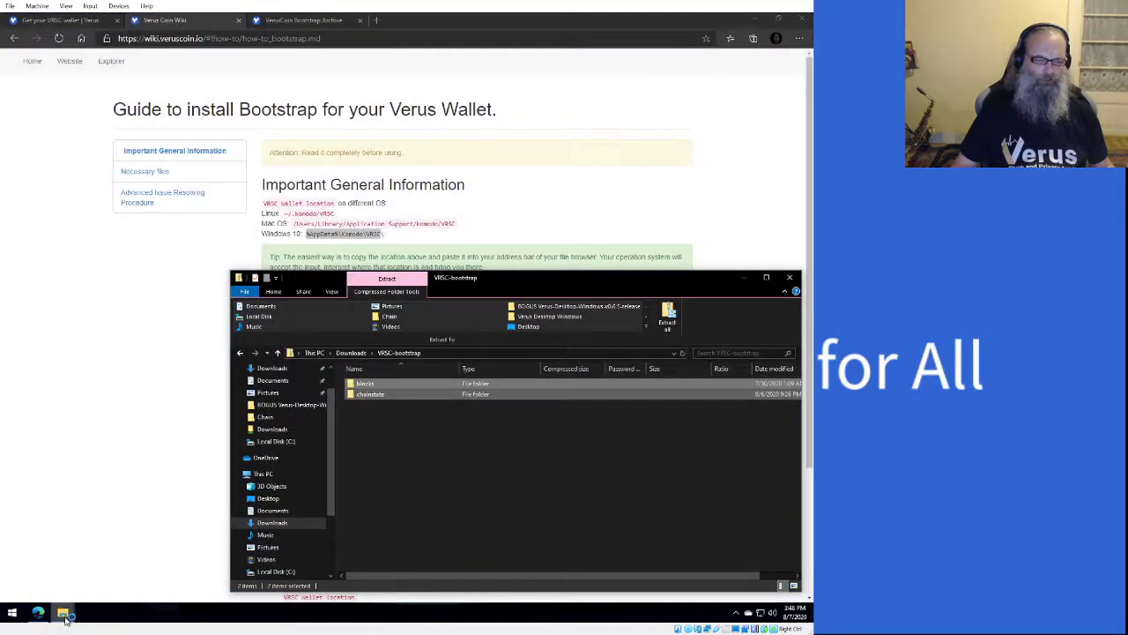
{"action": "left_click", "coordinate": [66, 617]}
{"action": "left_click", "coordinate": [39, 584]}
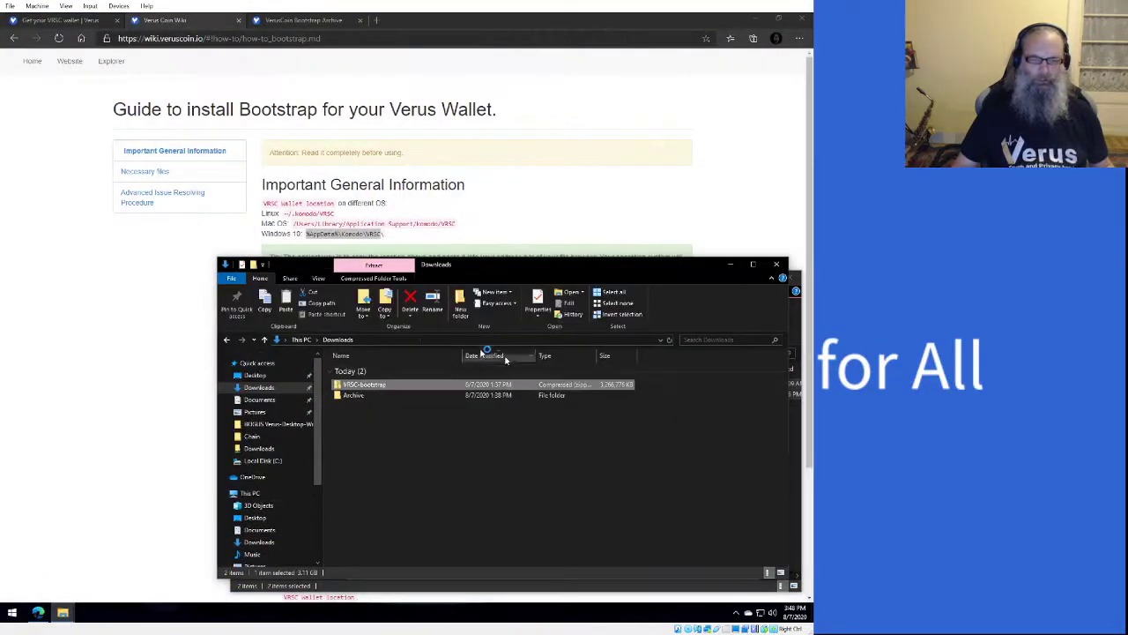
{"action": "left_click", "coordinate": [418, 341]}
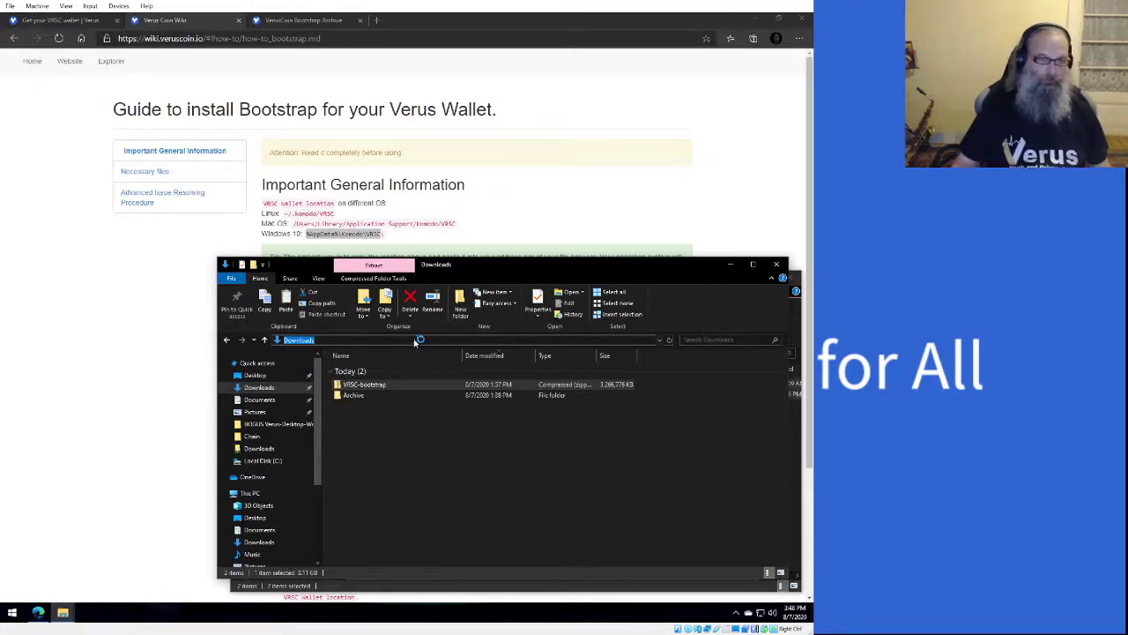
{"action": "left_click", "coordinate": [228, 340]}
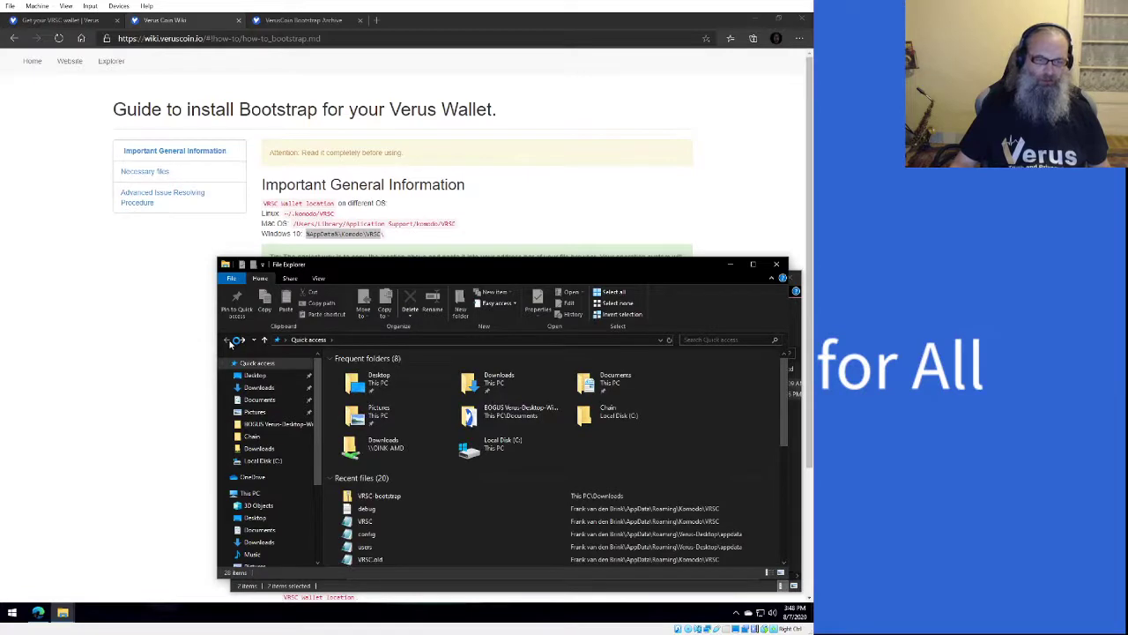
{"action": "left_click", "coordinate": [385, 339]}
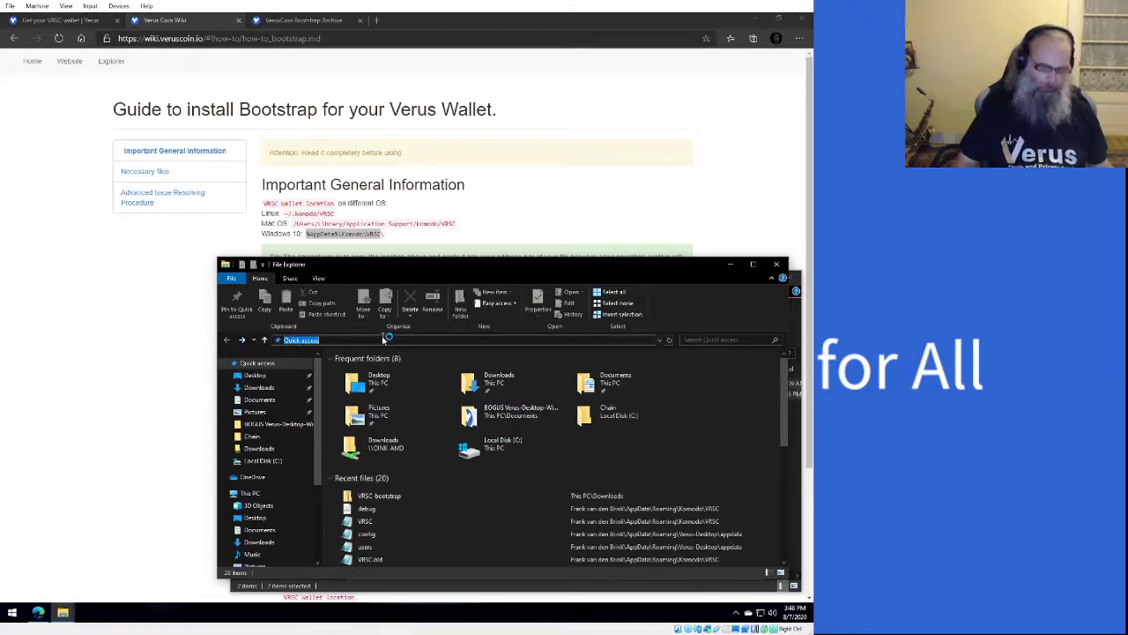
{"action": "type", "text": "%"}
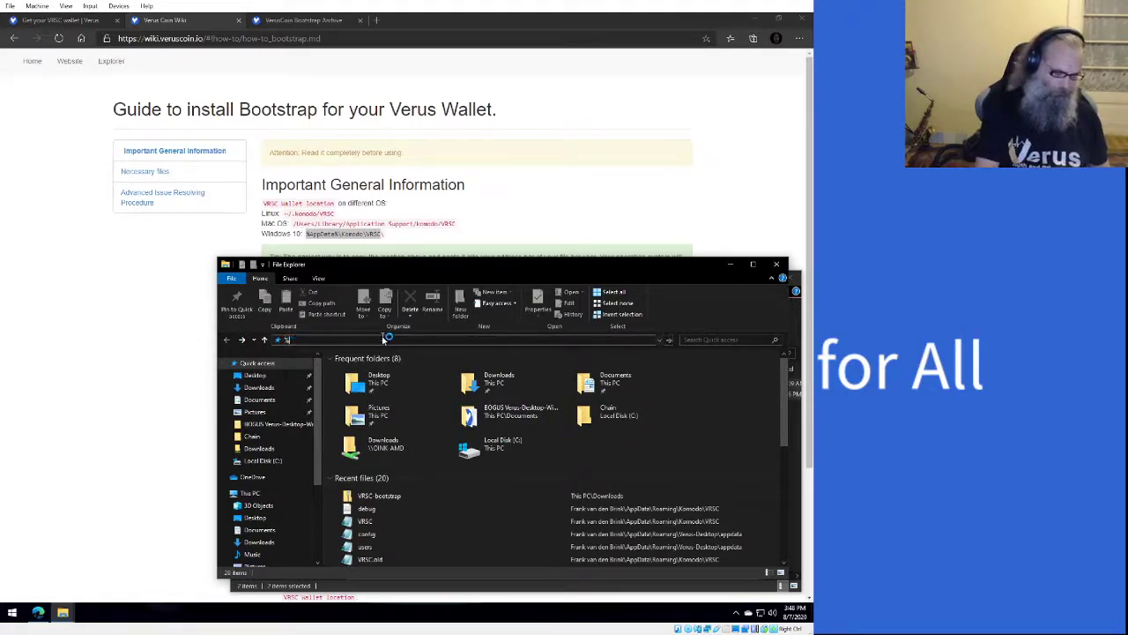
{"action": "type", "text": "AppDa"}
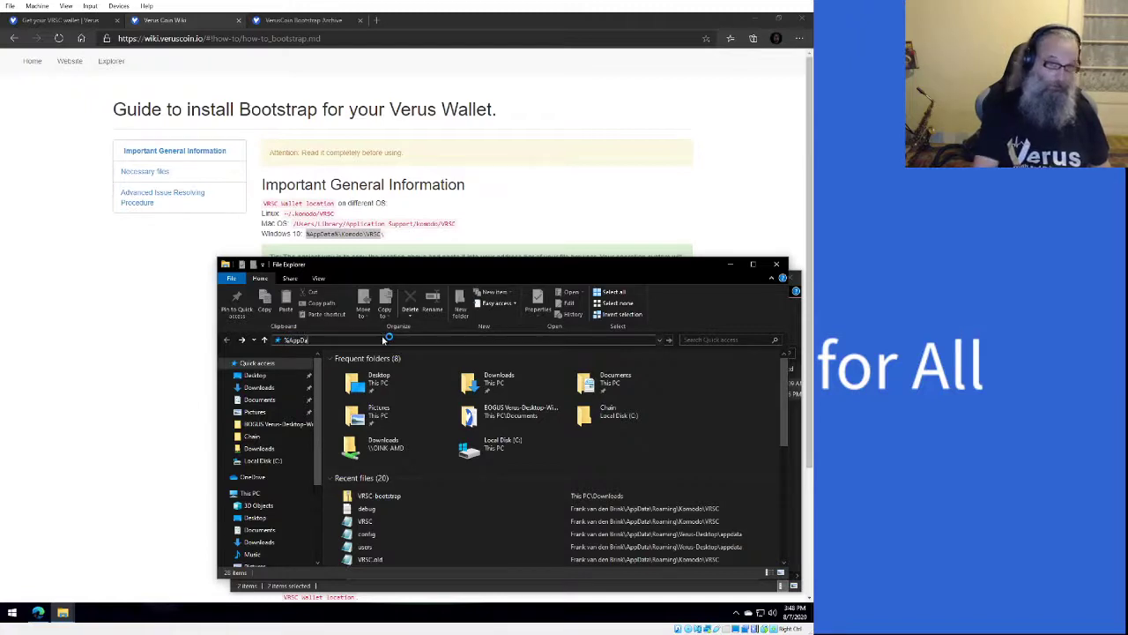
{"action": "type", "text": "ta%"}
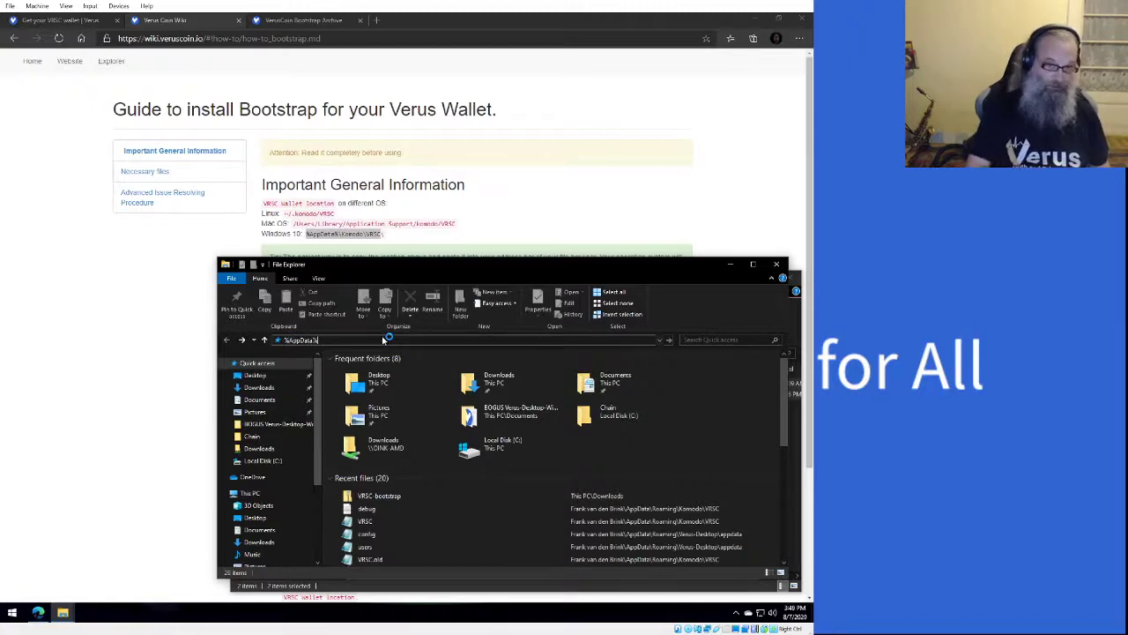
{"action": "key", "text": "Return"}
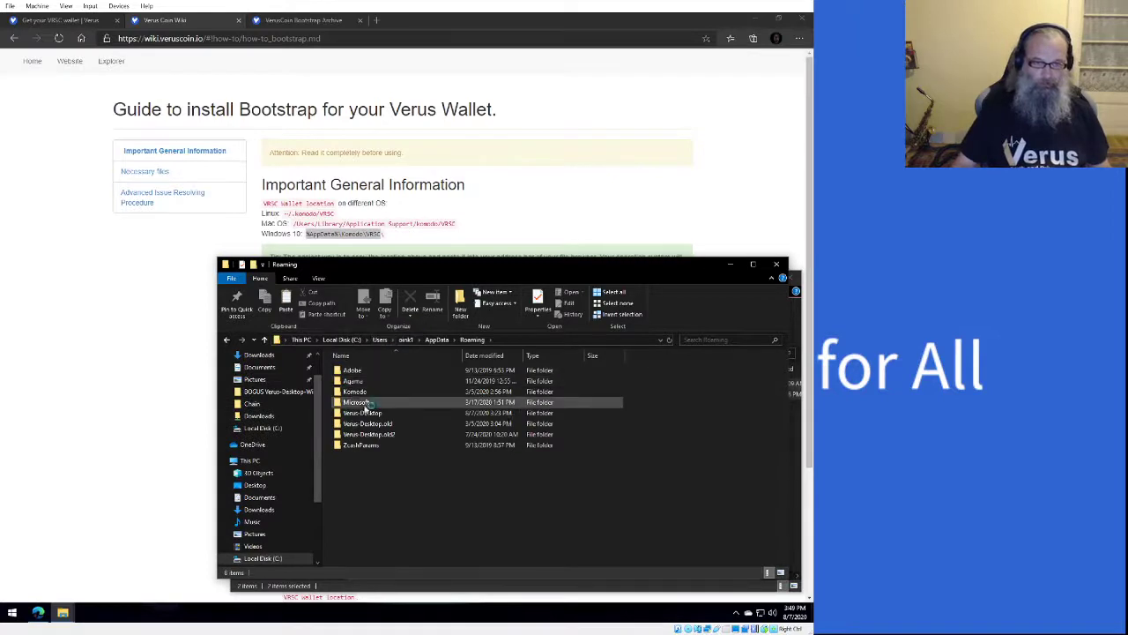
- Open the VRSC folder inside Komodo and paste the copied blocks and chainstate folders there
{"action": "double_click", "coordinate": [350, 394]}
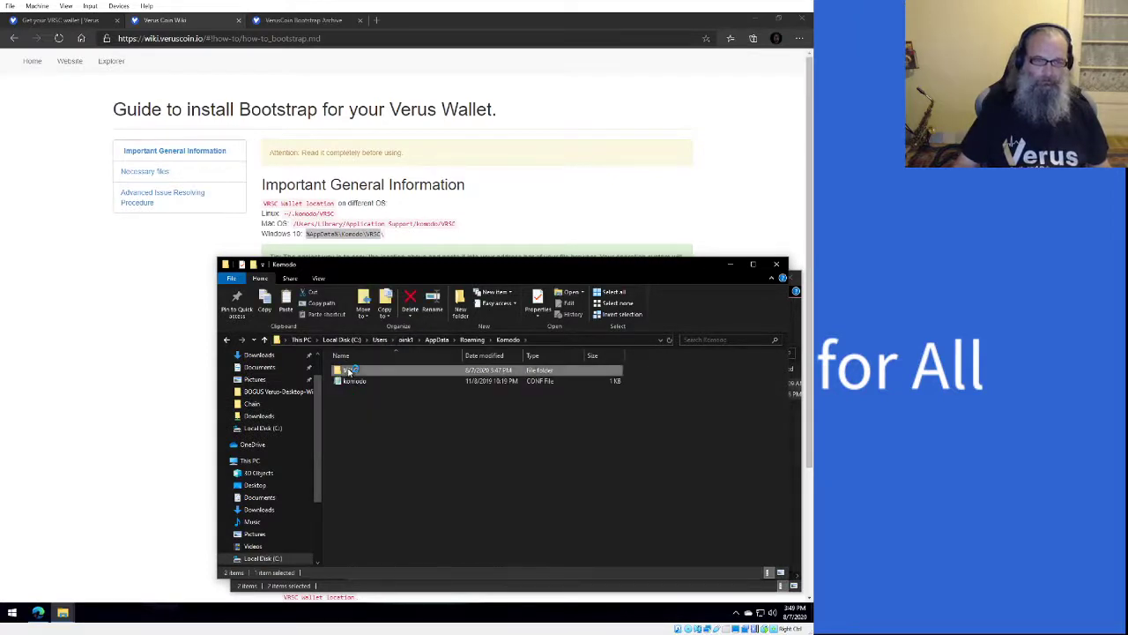
{"action": "double_click", "coordinate": [352, 370]}
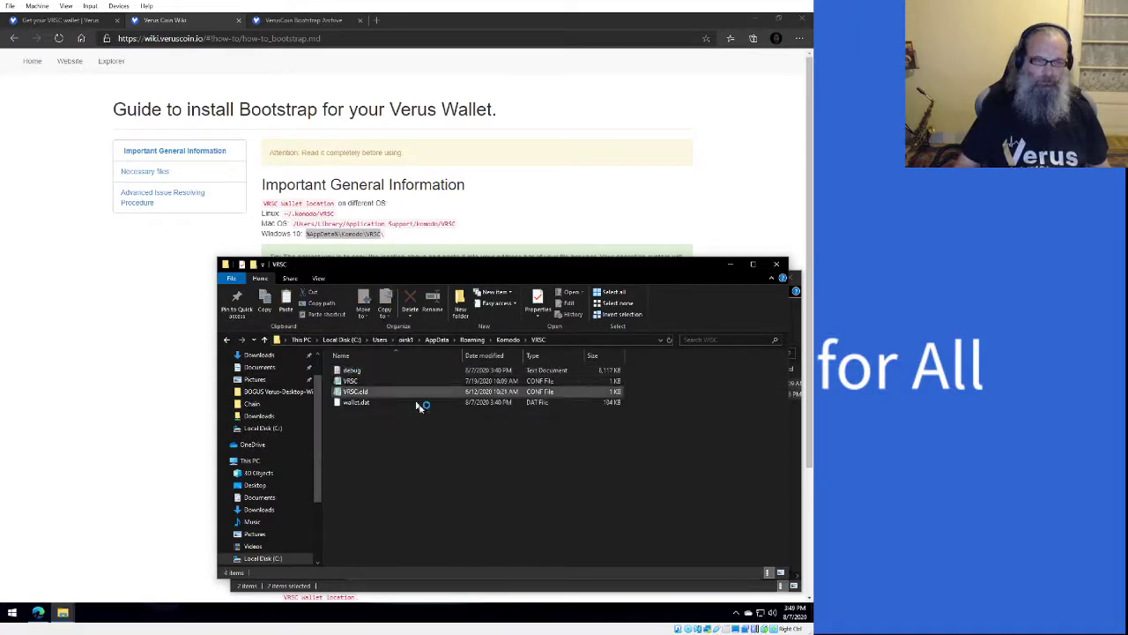
{"action": "right_click", "coordinate": [371, 446]}
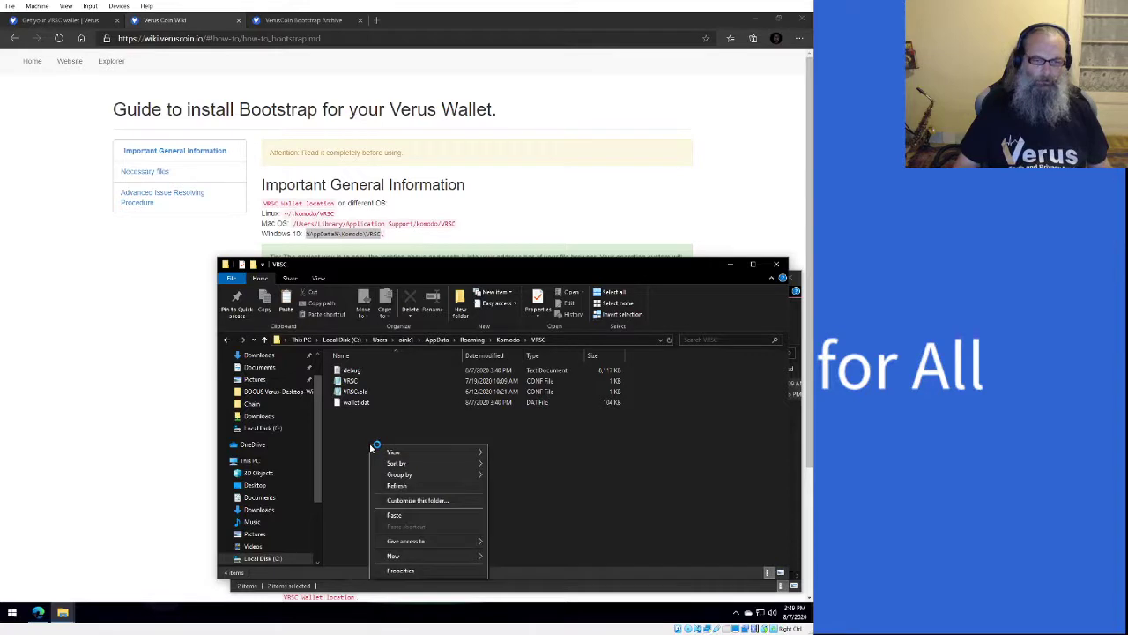
{"action": "left_click", "coordinate": [394, 515]}
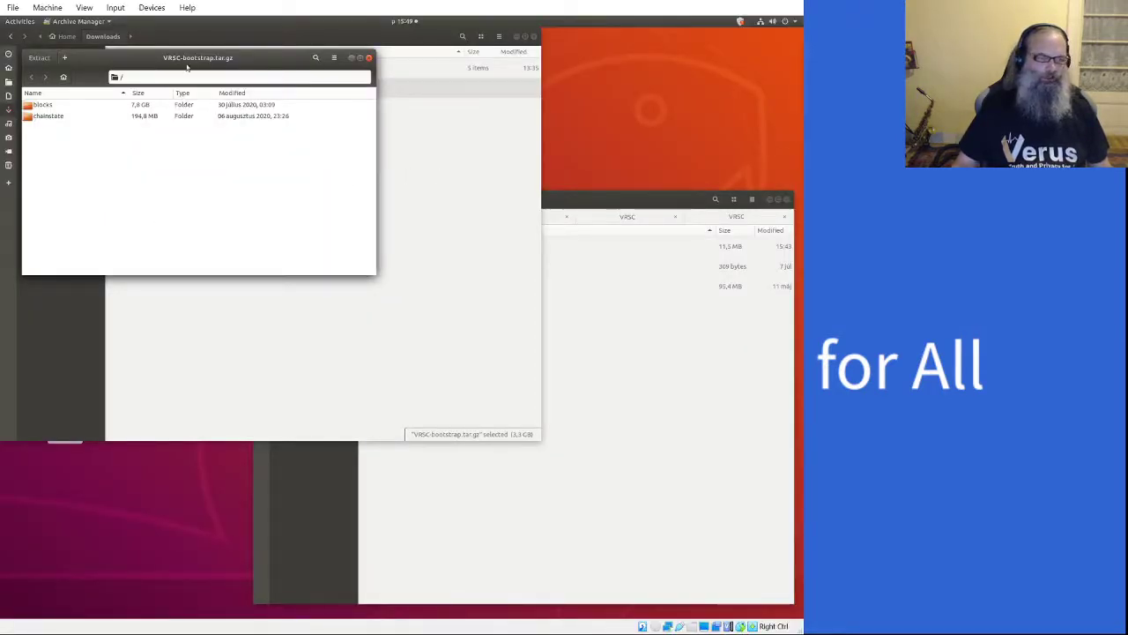
- Switch to the Linux machine and extract blocks and chainstate from VRSC-bootstrap.tar.gz into the .komodo VRSC folder
{"action": "left_click_drag", "start_coordinate": [198, 60], "coordinate": [259, 39]}
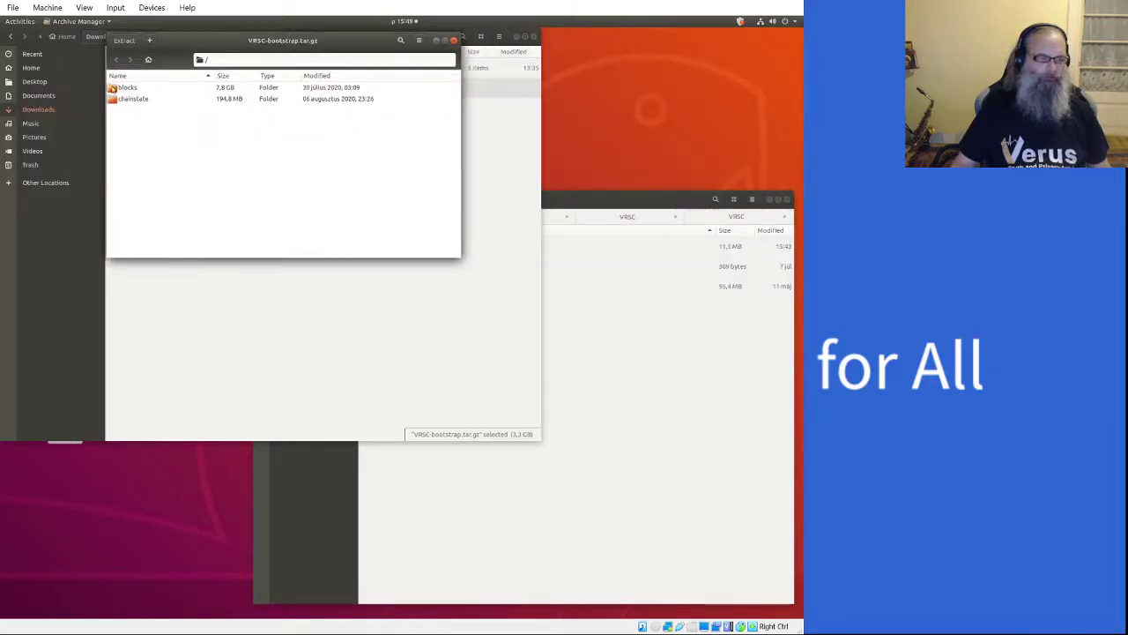
{"action": "left_click", "coordinate": [118, 88]}
{"action": "left_click", "coordinate": [120, 98], "text": "shift"}
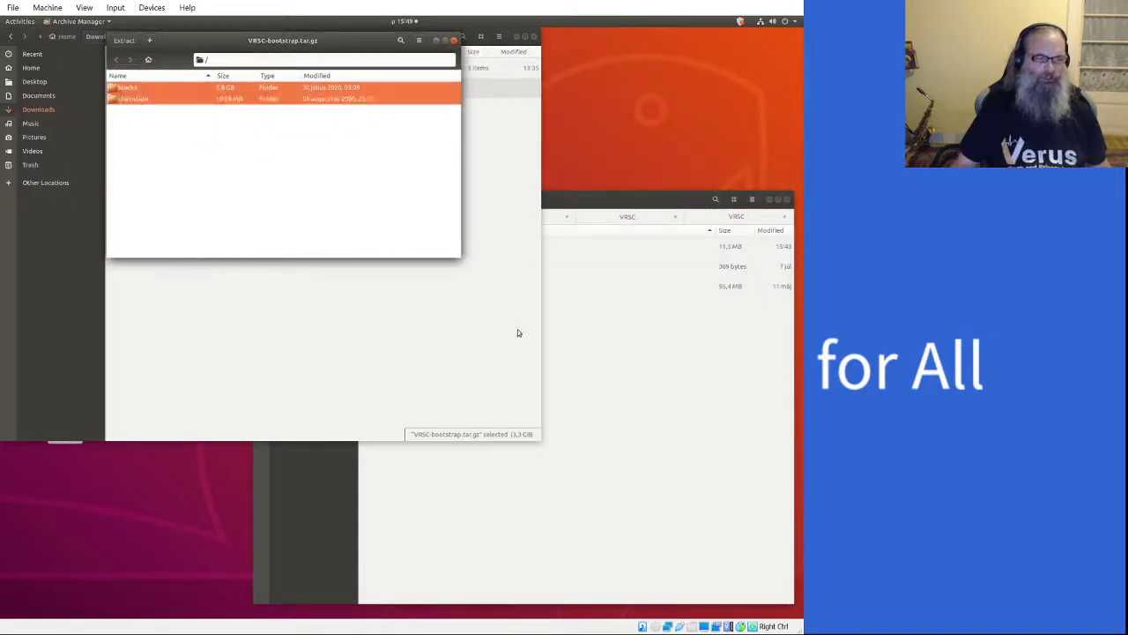
{"action": "left_click", "coordinate": [613, 363]}
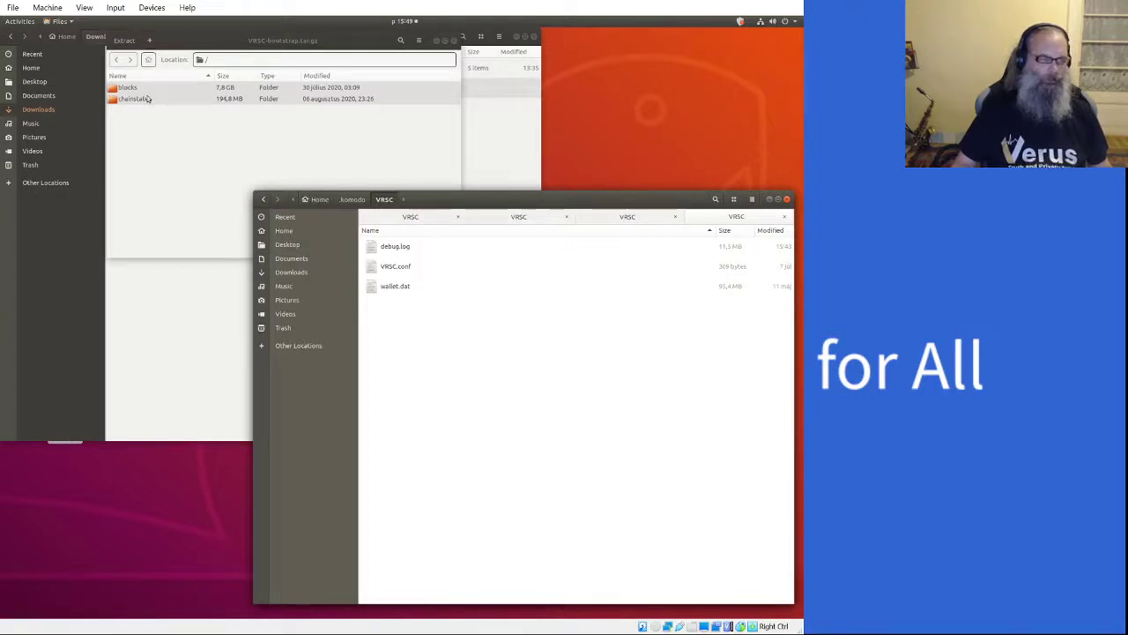
{"action": "left_click_drag", "start_coordinate": [152, 94], "coordinate": [447, 415]}
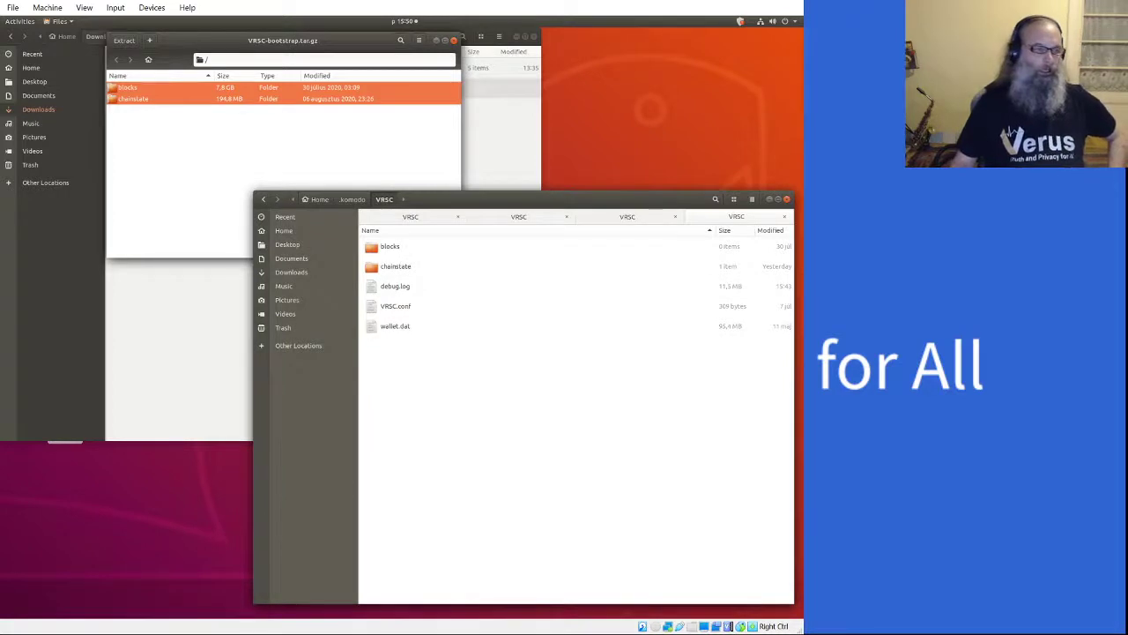
- Check the extracted blocks and chainstate folders, and clear away the archive and Downloads windows so only the VRSC window remains
{"action": "left_click", "coordinate": [401, 252]}
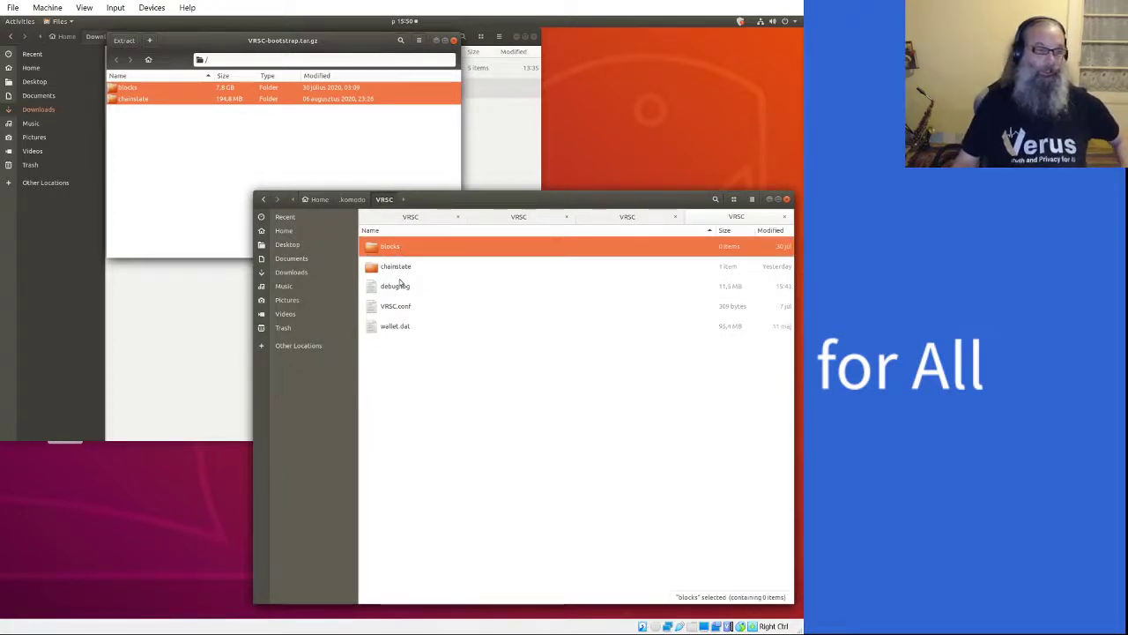
{"action": "left_click", "coordinate": [401, 268]}
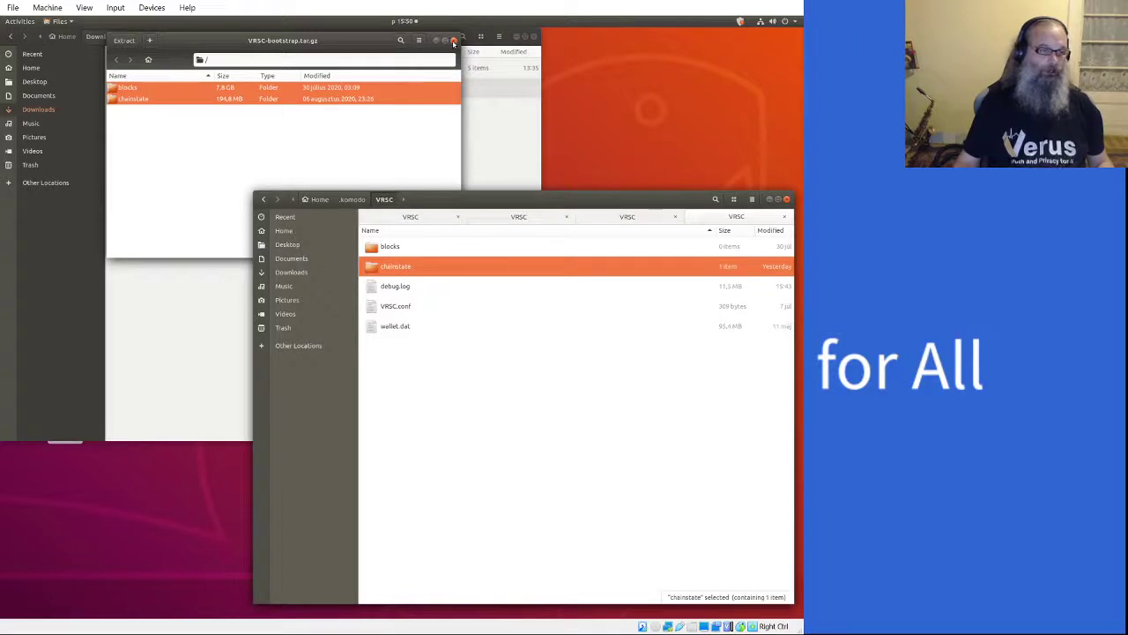
{"action": "left_click", "coordinate": [454, 42]}
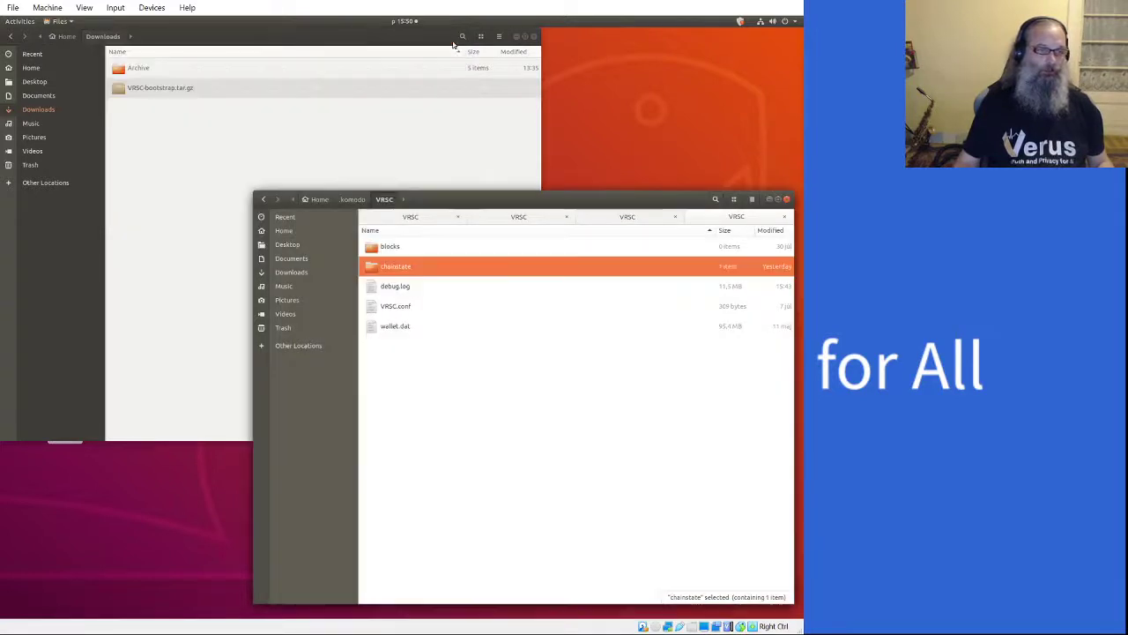
{"action": "left_click", "coordinate": [518, 37]}
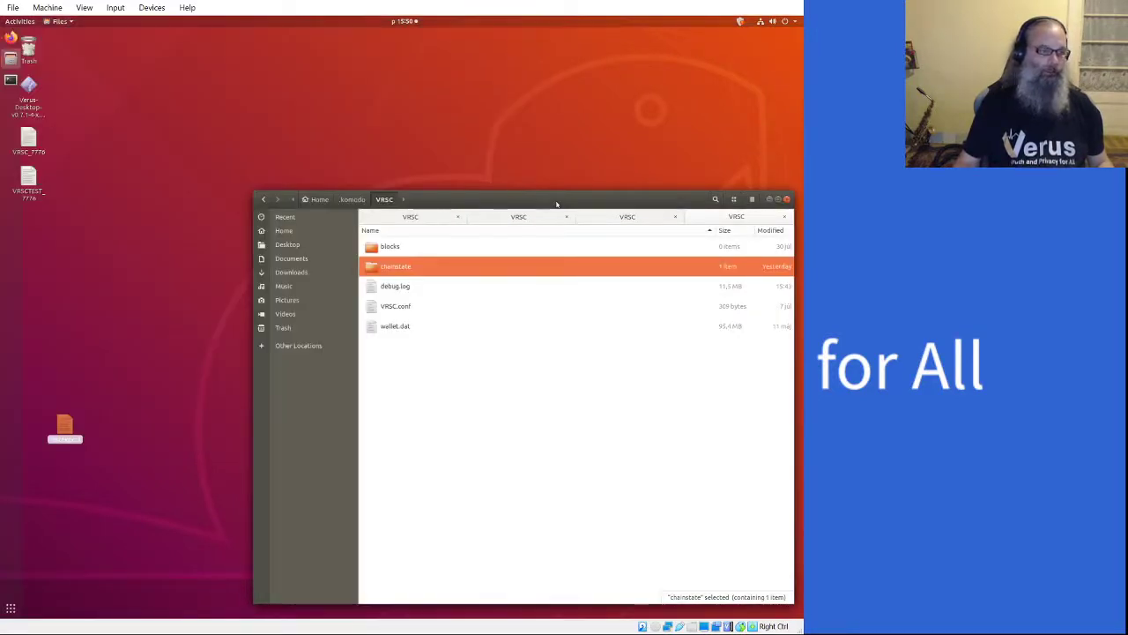
{"action": "left_click_drag", "start_coordinate": [557, 204], "coordinate": [505, 91]}
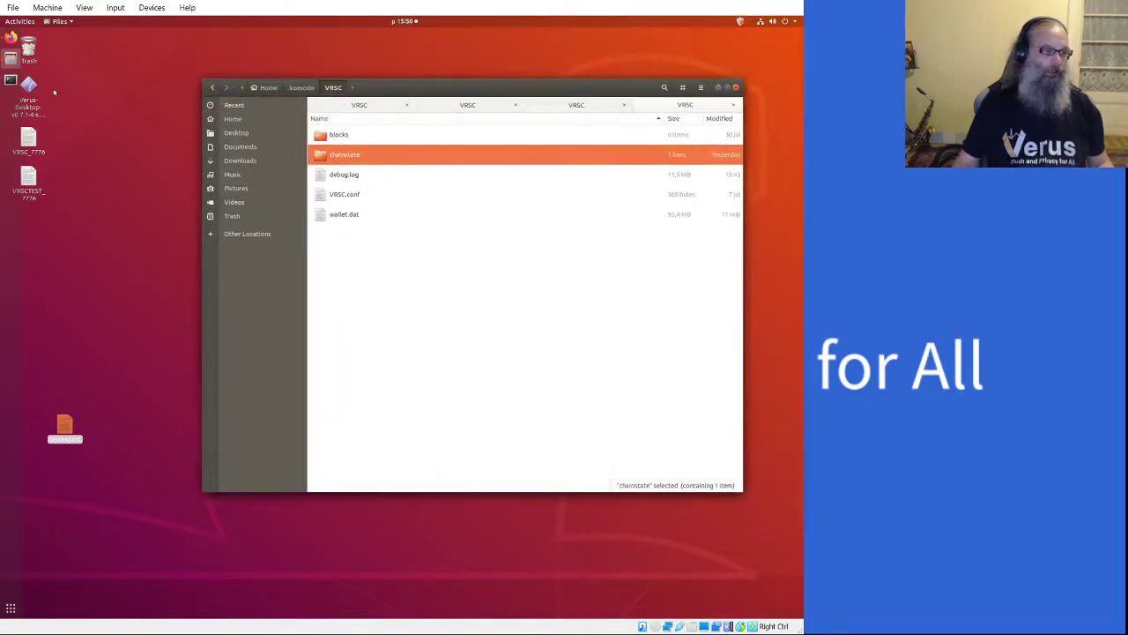
- Launch Verus Desktop from the Linux desktop and open the native Verus coin's wallet
{"action": "left_click", "coordinate": [30, 104]}
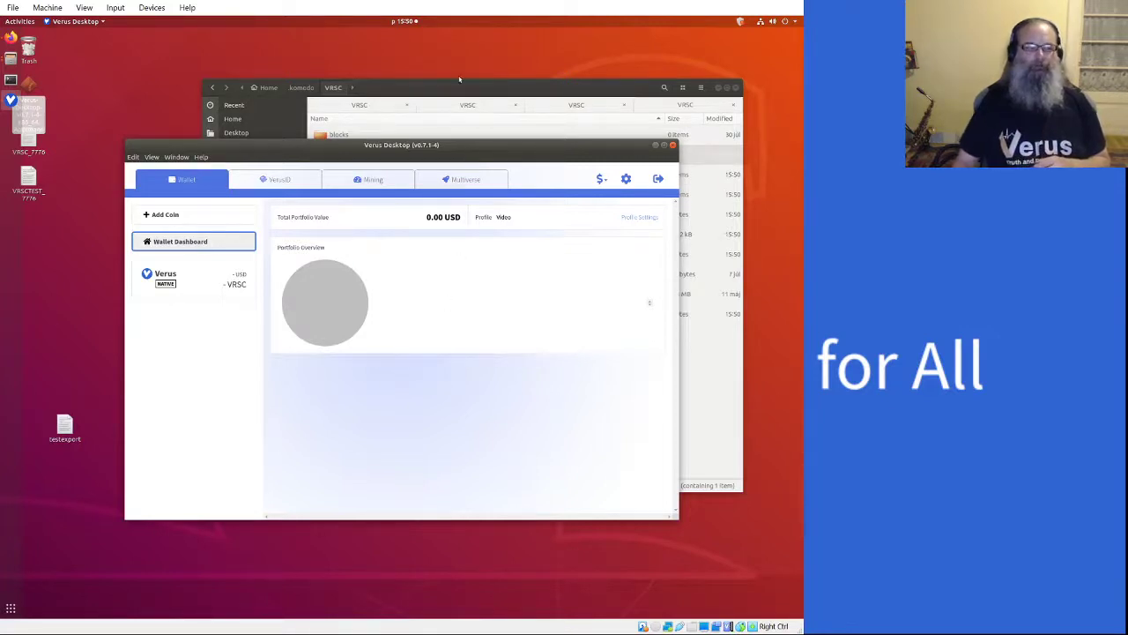
{"action": "left_click_drag", "start_coordinate": [476, 145], "coordinate": [471, 177]}
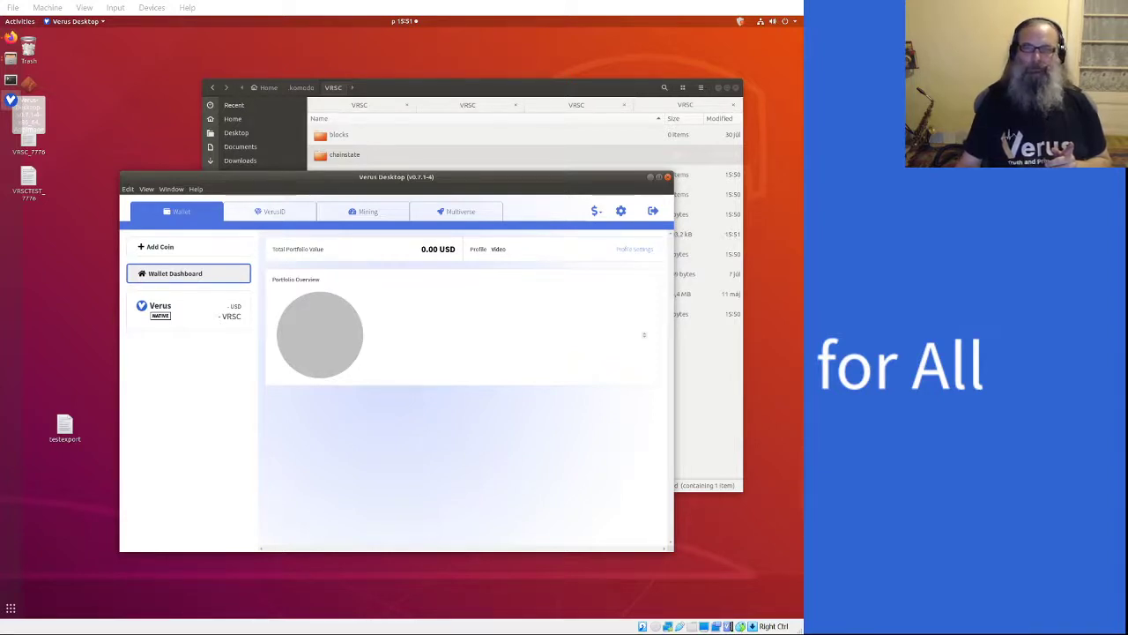
{"action": "left_click", "coordinate": [180, 326]}
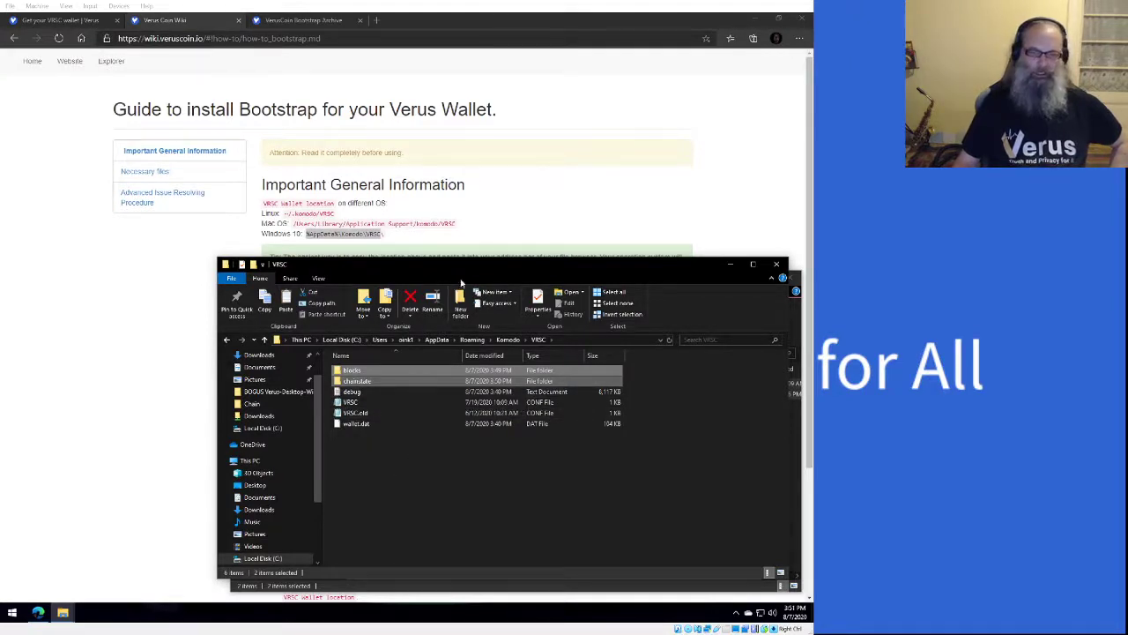
- Switch to the Windows machine and clear its desktop by closing the VRSC and Downloads windows and minimising the browser
{"action": "left_click_drag", "start_coordinate": [471, 266], "coordinate": [280, 22]}
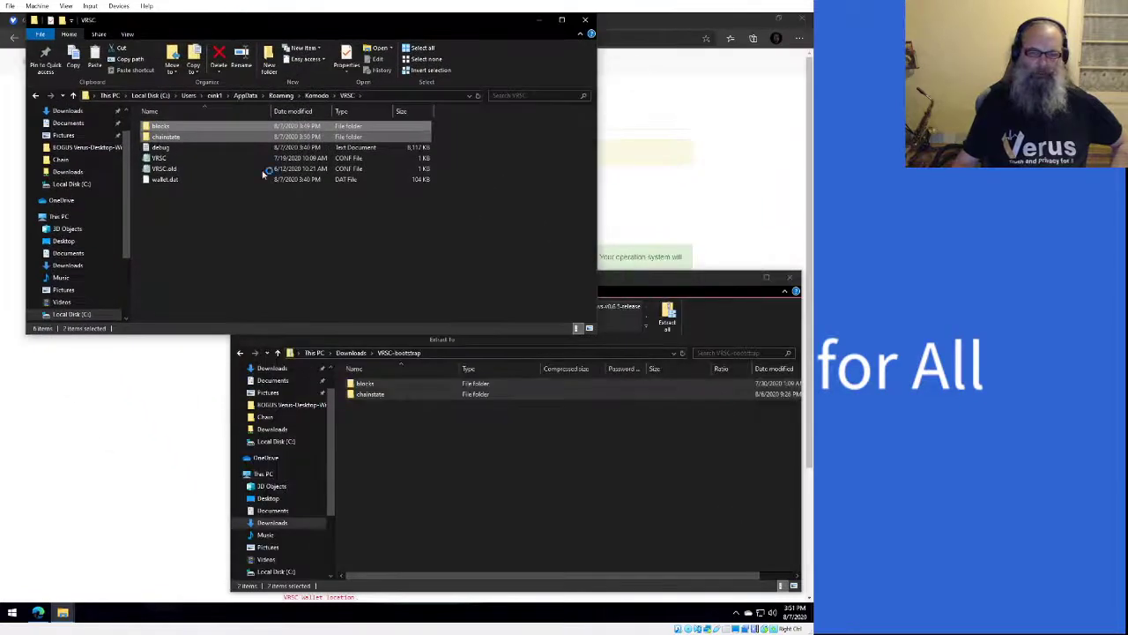
{"action": "left_click", "coordinate": [351, 352]}
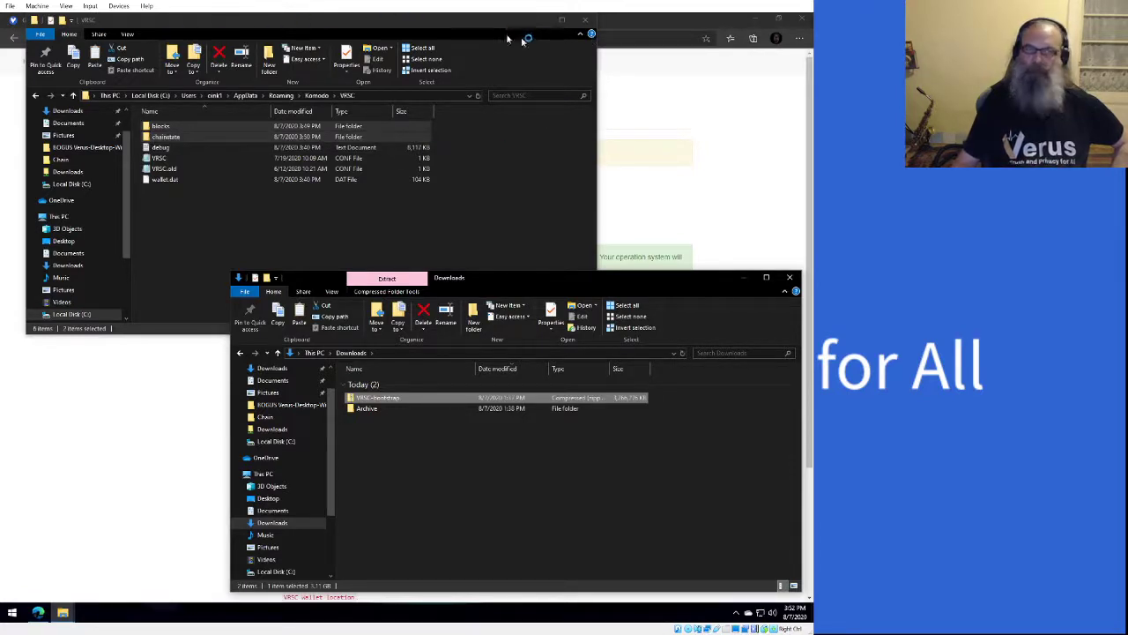
{"action": "left_click_drag", "start_coordinate": [525, 24], "coordinate": [522, 66]}
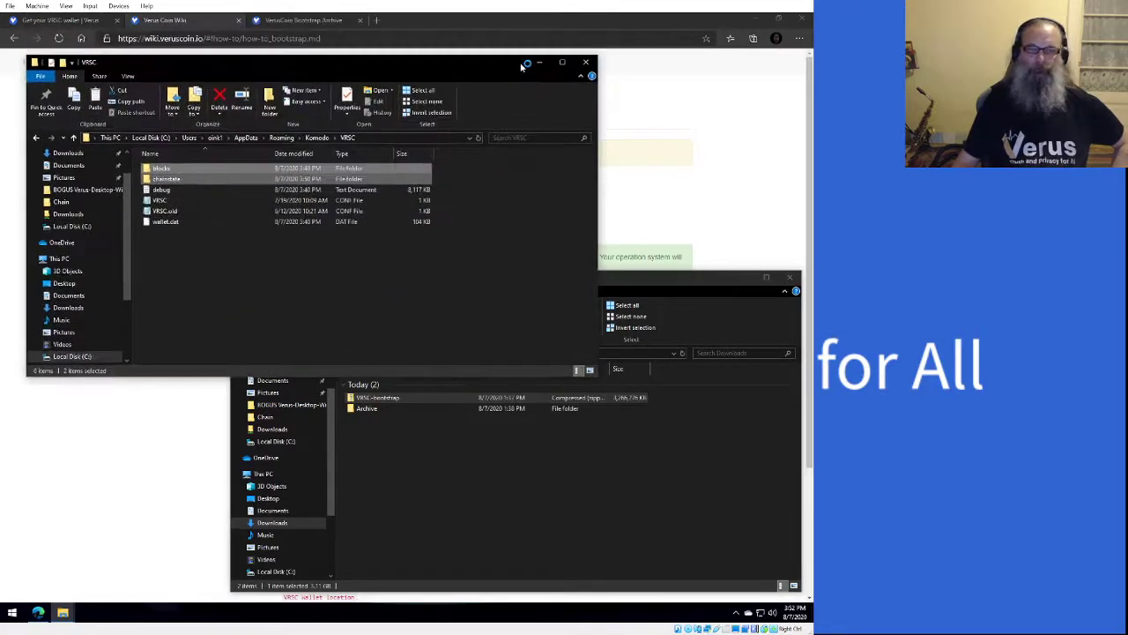
{"action": "left_click", "coordinate": [589, 64]}
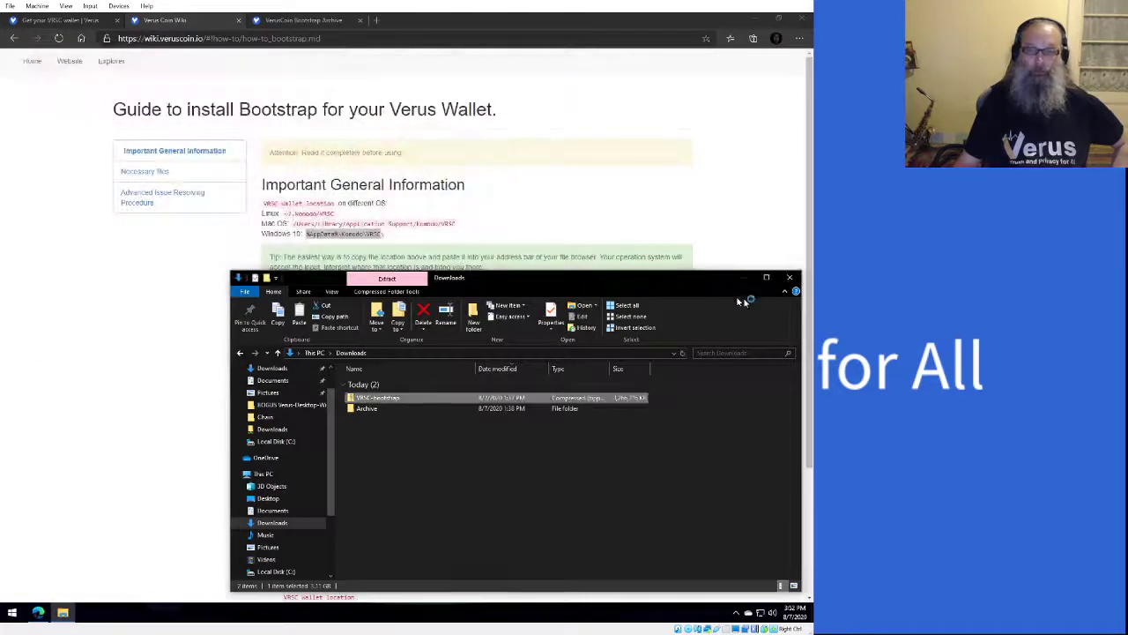
{"action": "left_click", "coordinate": [791, 279]}
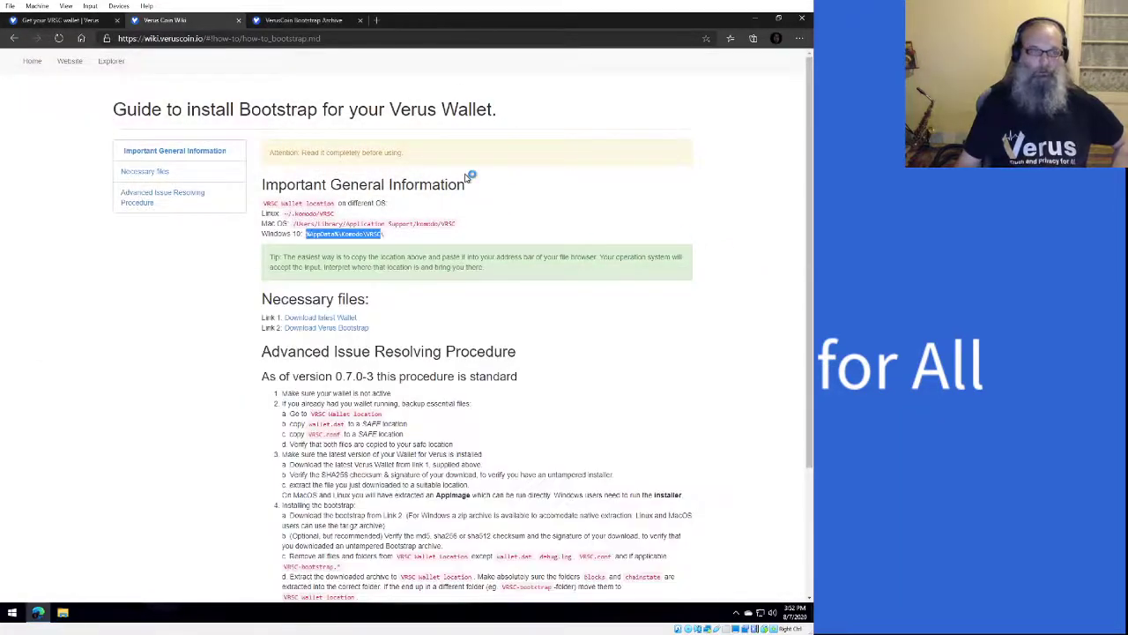
{"action": "left_click", "coordinate": [759, 20]}
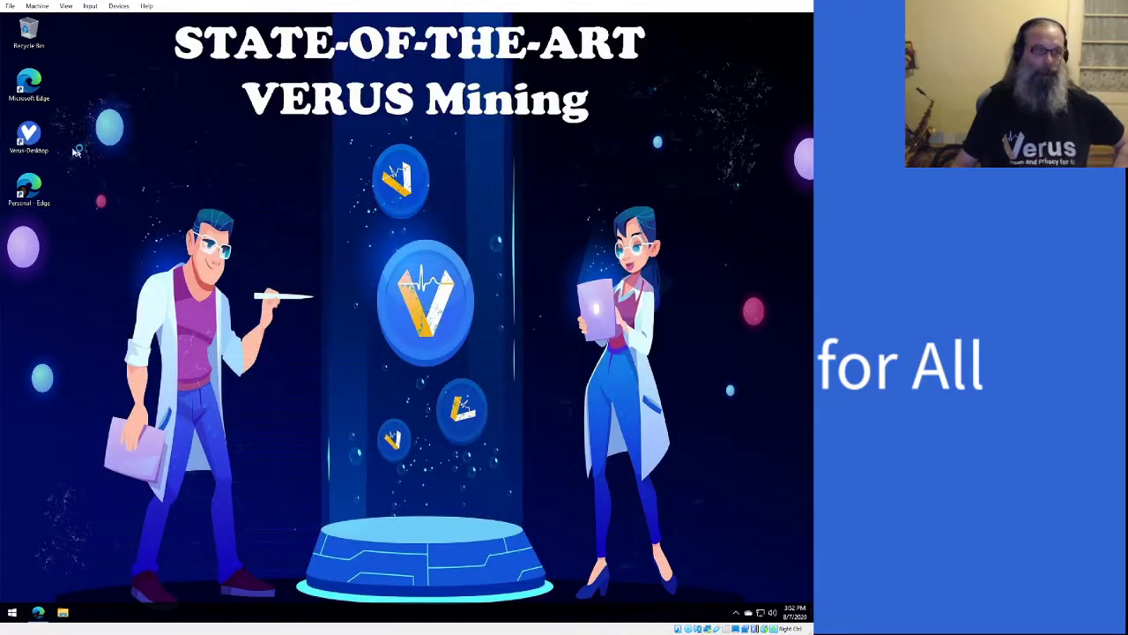
- Launch Verus Desktop on the Windows machine and open the native Verus coin's wallet
{"action": "double_click", "coordinate": [29, 139]}
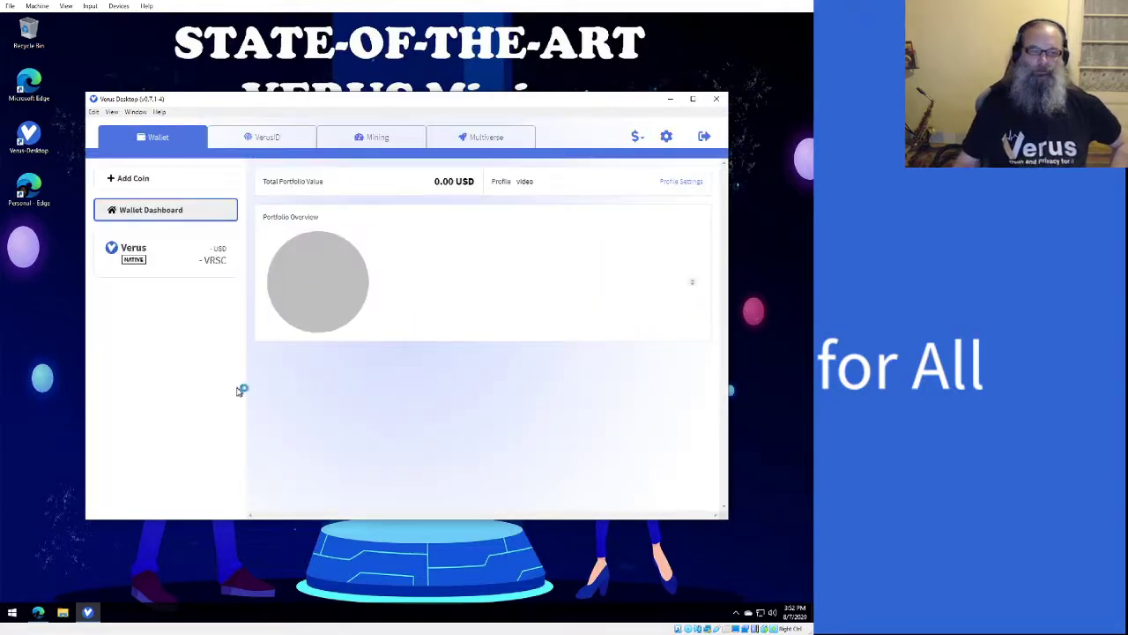
{"action": "left_click", "coordinate": [188, 274]}
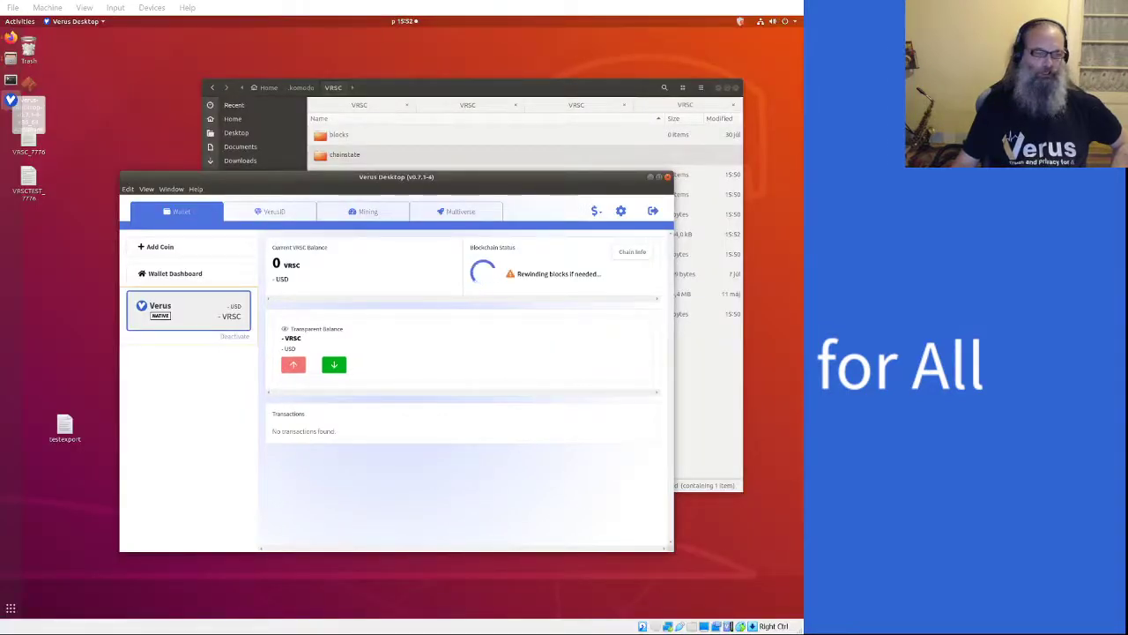
- Check the blockchain status in the Linux Verus wallet, minimising the VRSC folder window and repositioning the wallet window
{"action": "left_click_drag", "start_coordinate": [518, 273], "coordinate": [597, 280]}
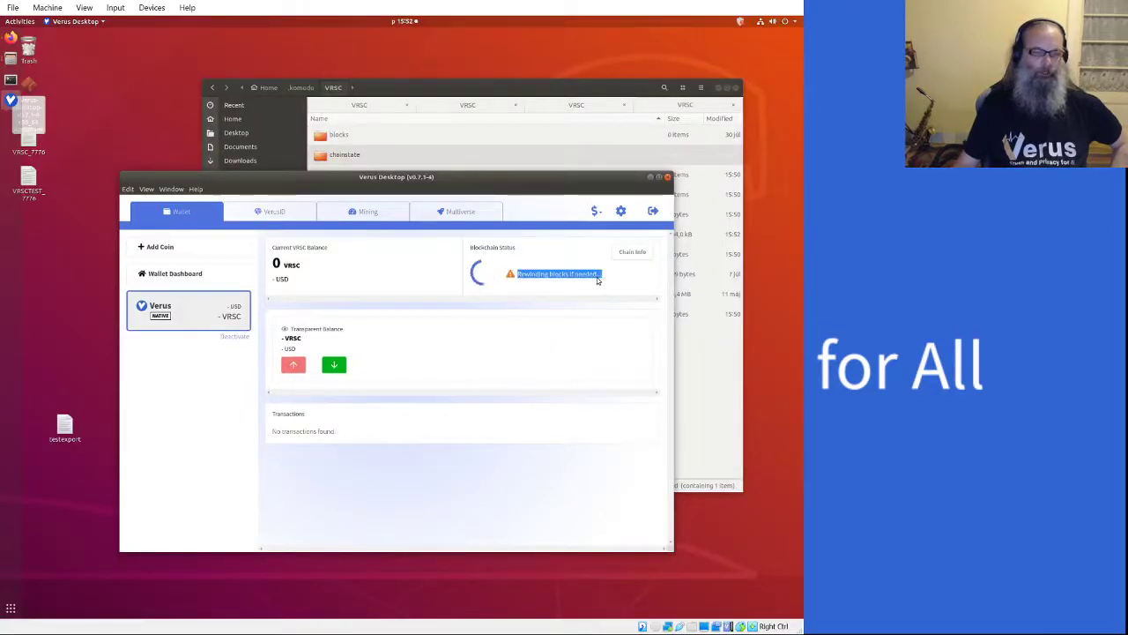
{"action": "left_click", "coordinate": [601, 90]}
{"action": "left_click_drag", "start_coordinate": [601, 87], "coordinate": [599, 66]}
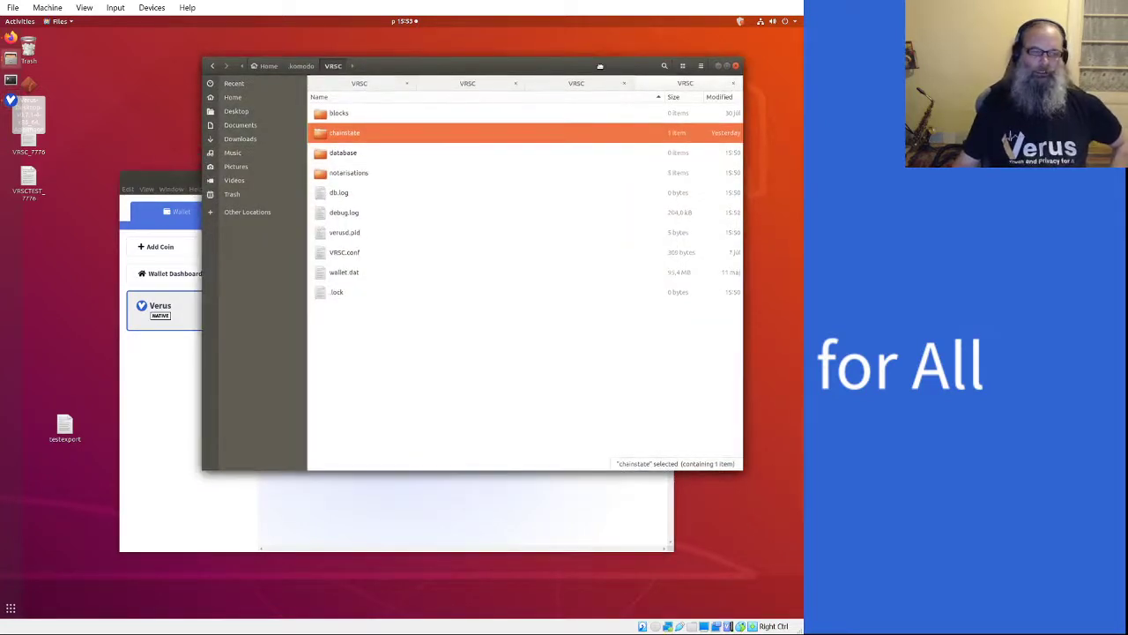
{"action": "left_click", "coordinate": [719, 66]}
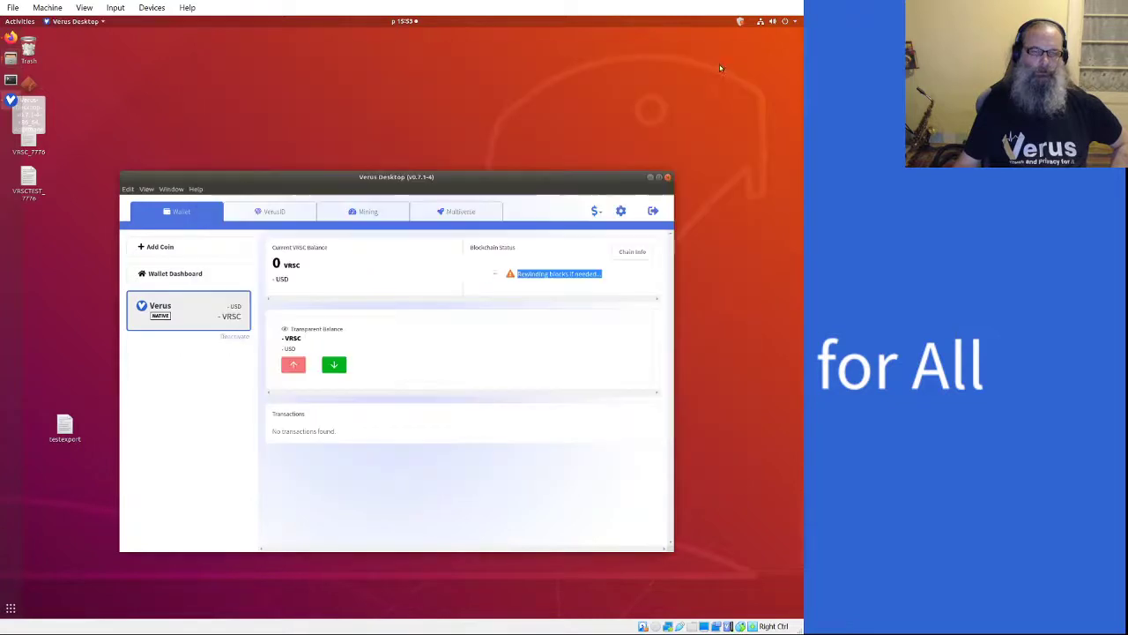
{"action": "left_click_drag", "start_coordinate": [371, 176], "coordinate": [416, 134]}
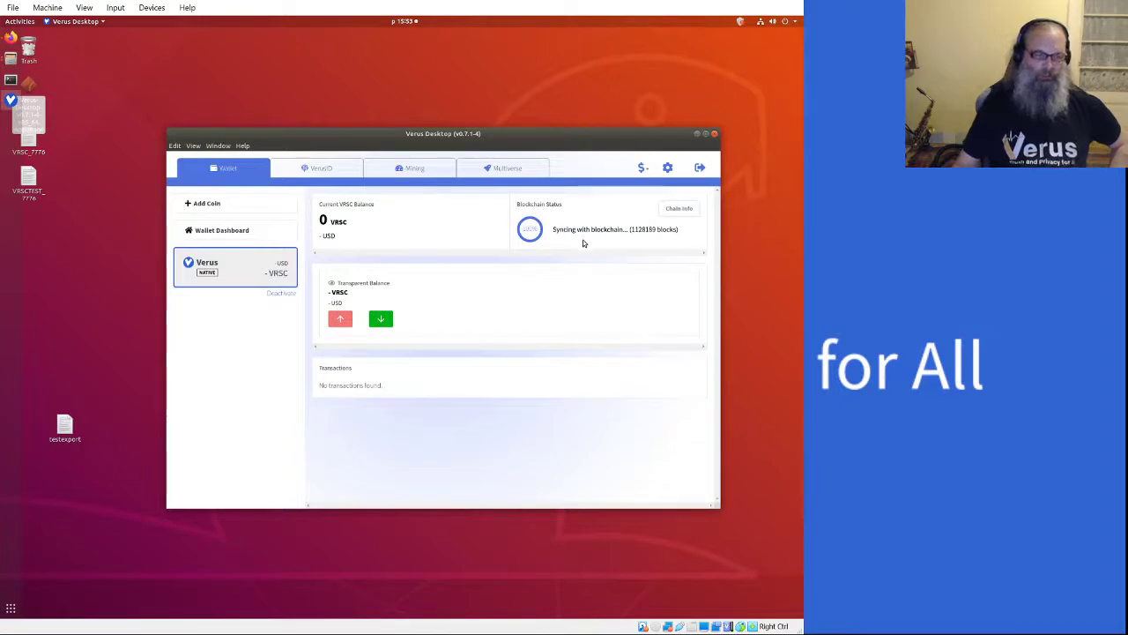
{"action": "left_click_drag", "start_coordinate": [632, 229], "coordinate": [665, 230]}
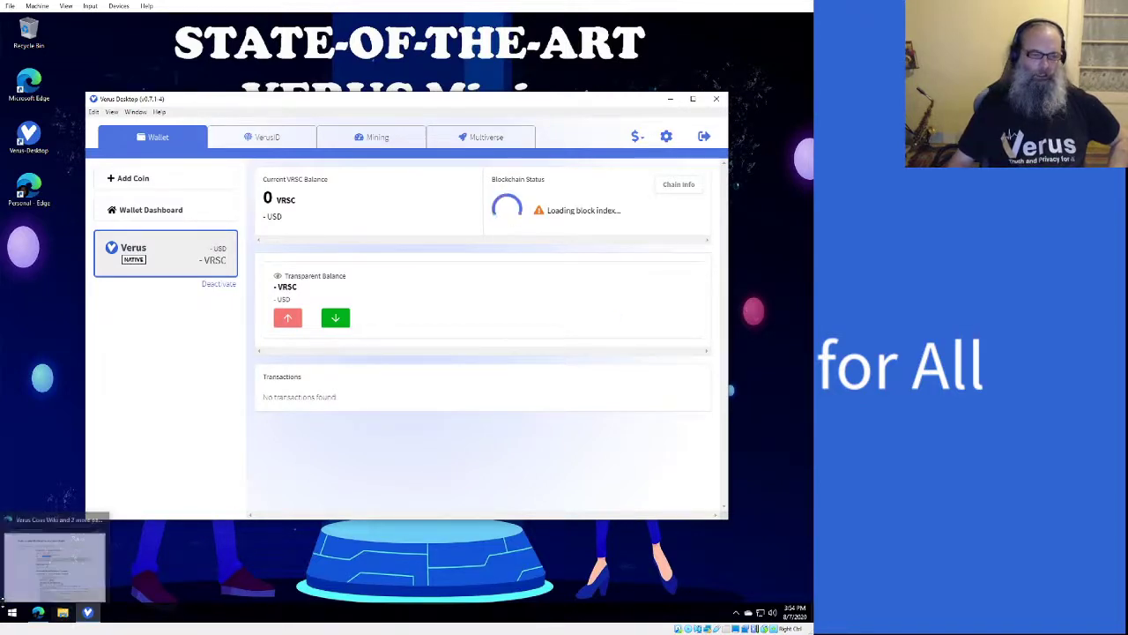
- Open a File Explorer window on the Windows machine and try to go to the AppData location
{"action": "left_click", "coordinate": [66, 609]}
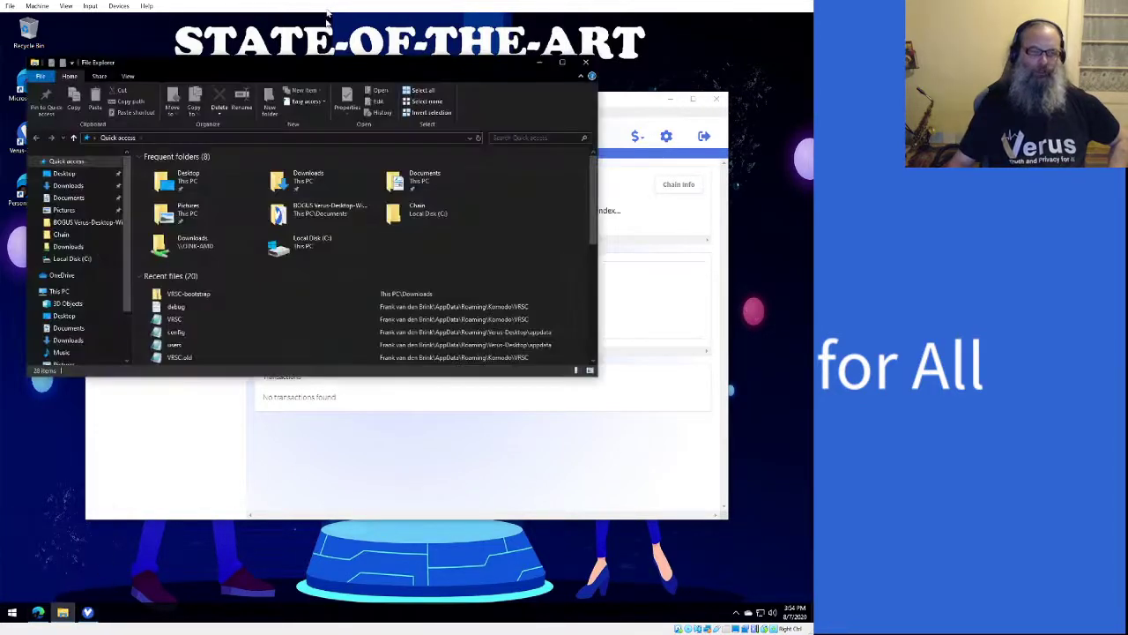
{"action": "left_click", "coordinate": [254, 139]}
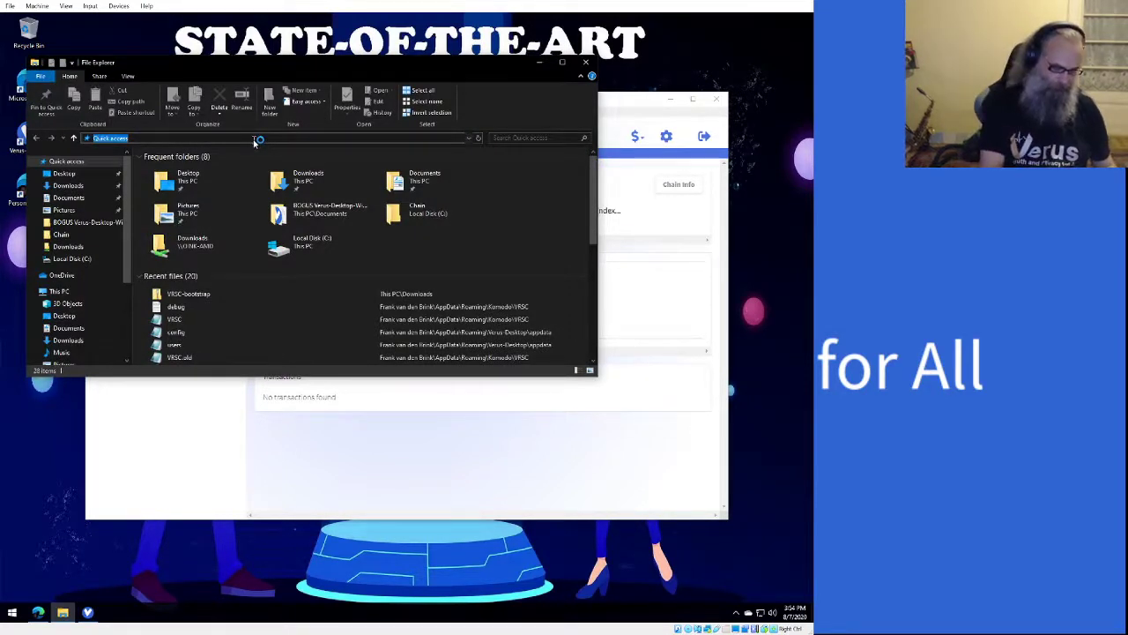
{"action": "type", "text": "%AppData%"}
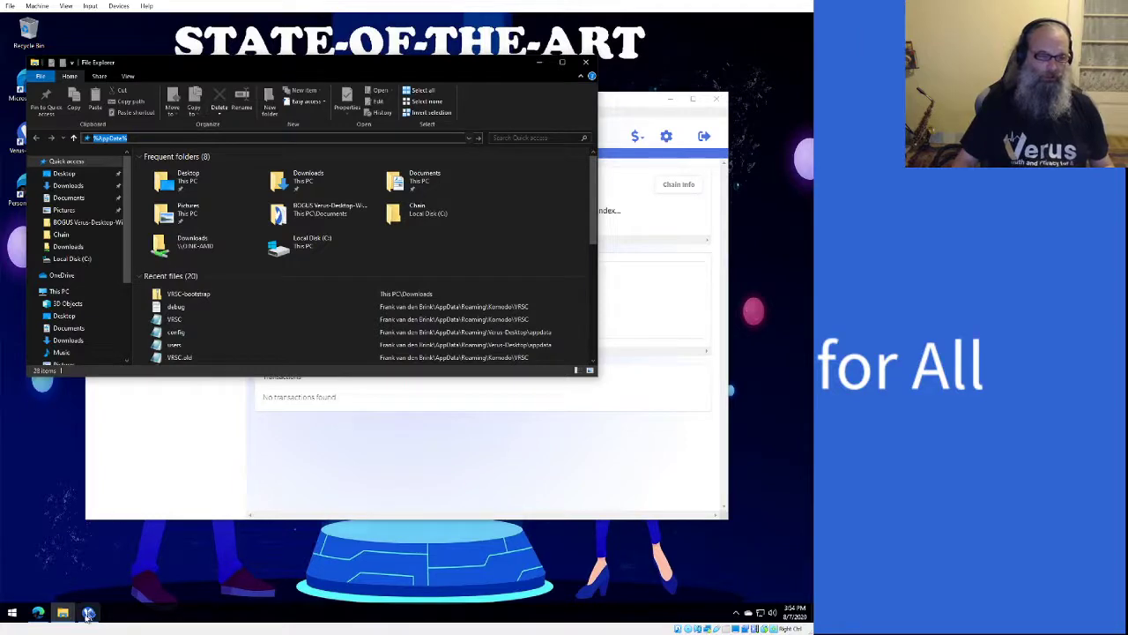
- Review the wallet location and installation procedure in the Verus Coin Wiki bootstrap guide, and minimise the browser
{"action": "left_click", "coordinate": [38, 612]}
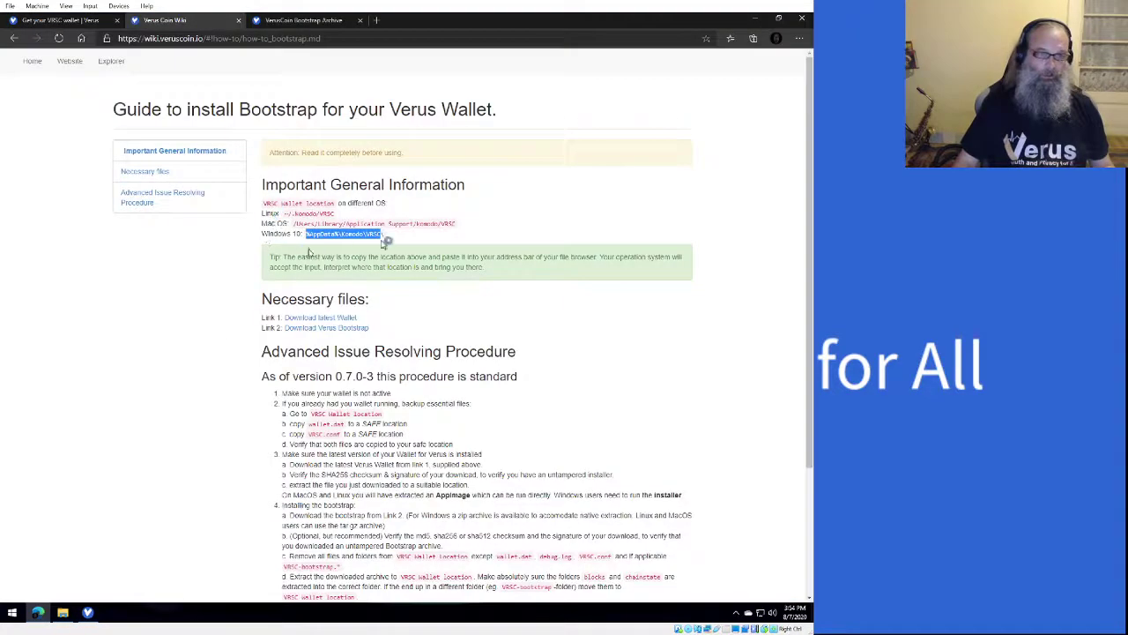
{"action": "scroll", "coordinate": [391, 318], "scroll_direction": "down", "scroll_amount": 2}
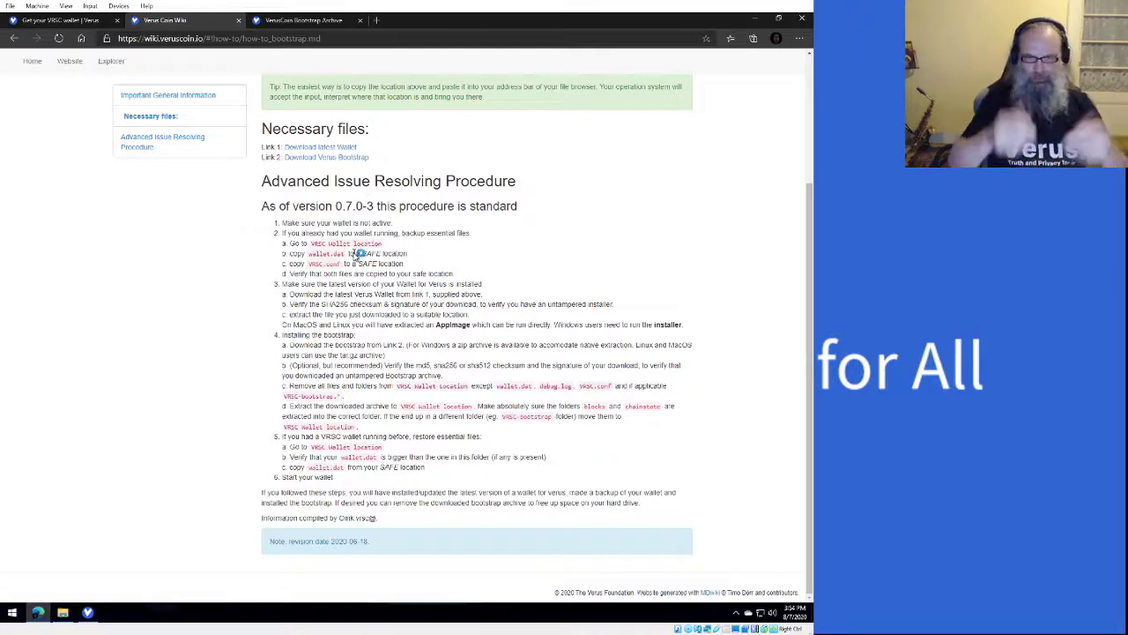
{"action": "left_click", "coordinate": [755, 25]}
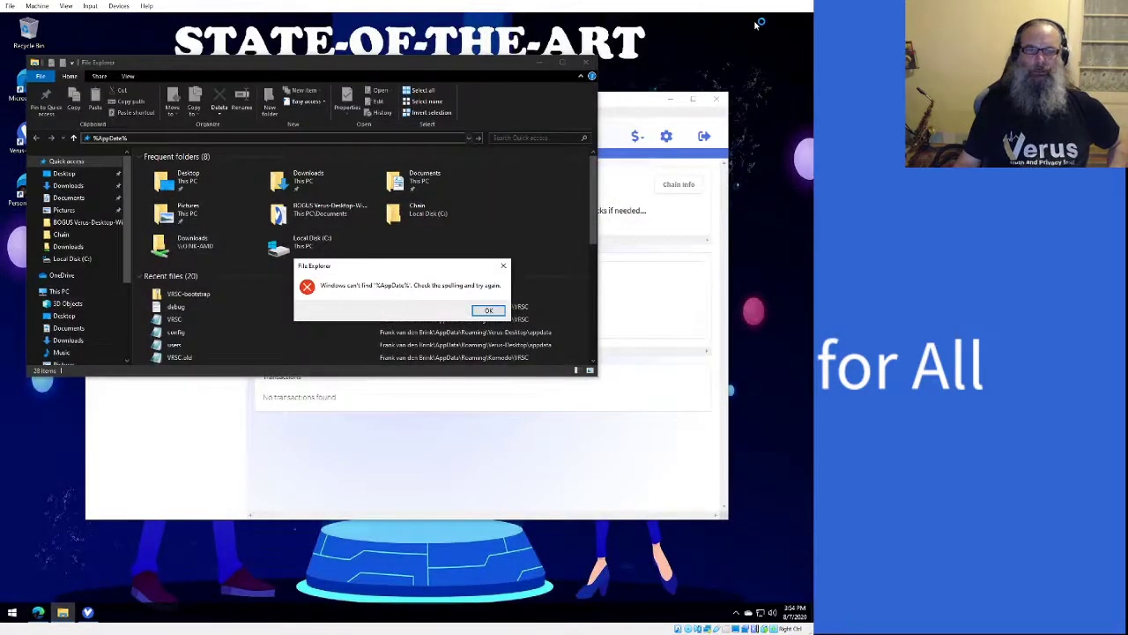
- Dismiss the File Explorer error, go to %AppData% and open the VRSC folder inside Komodo
{"action": "left_click", "coordinate": [496, 308]}
{"action": "type", "text": "%AppData%"}
{"action": "key", "text": "Return"}
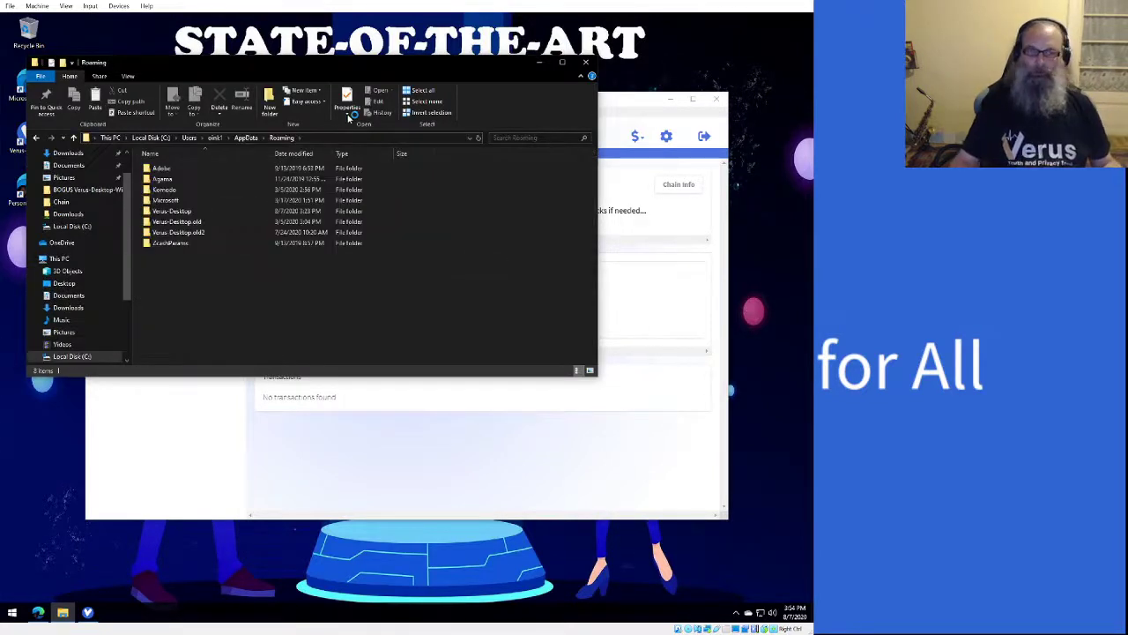
{"action": "left_click", "coordinate": [165, 190]}
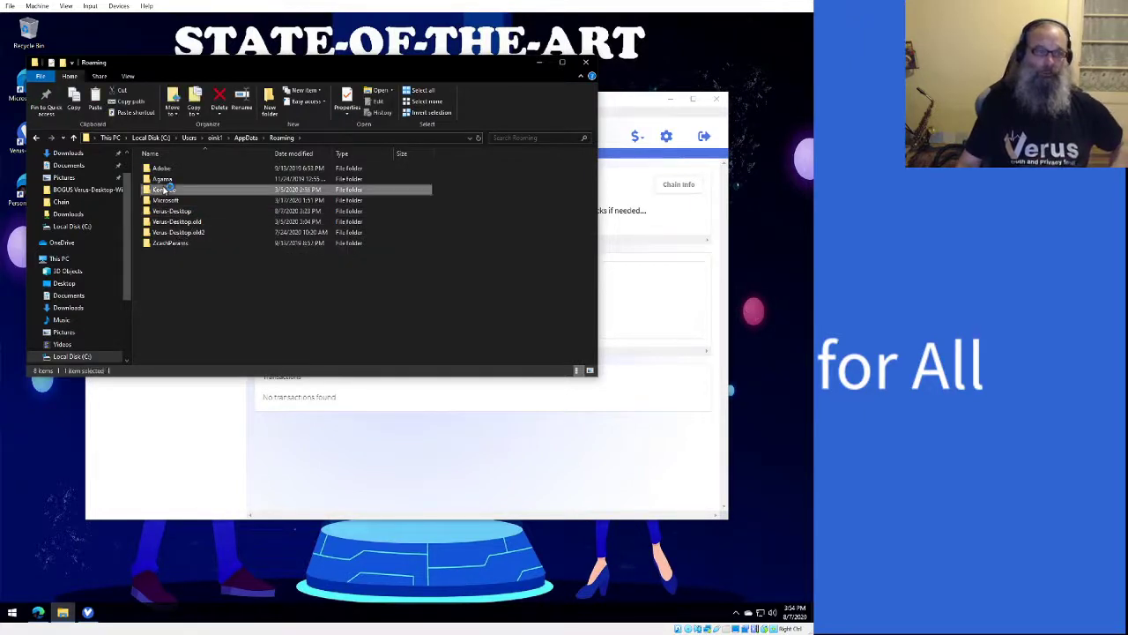
{"action": "double_click", "coordinate": [165, 190]}
{"action": "double_click", "coordinate": [159, 167]}
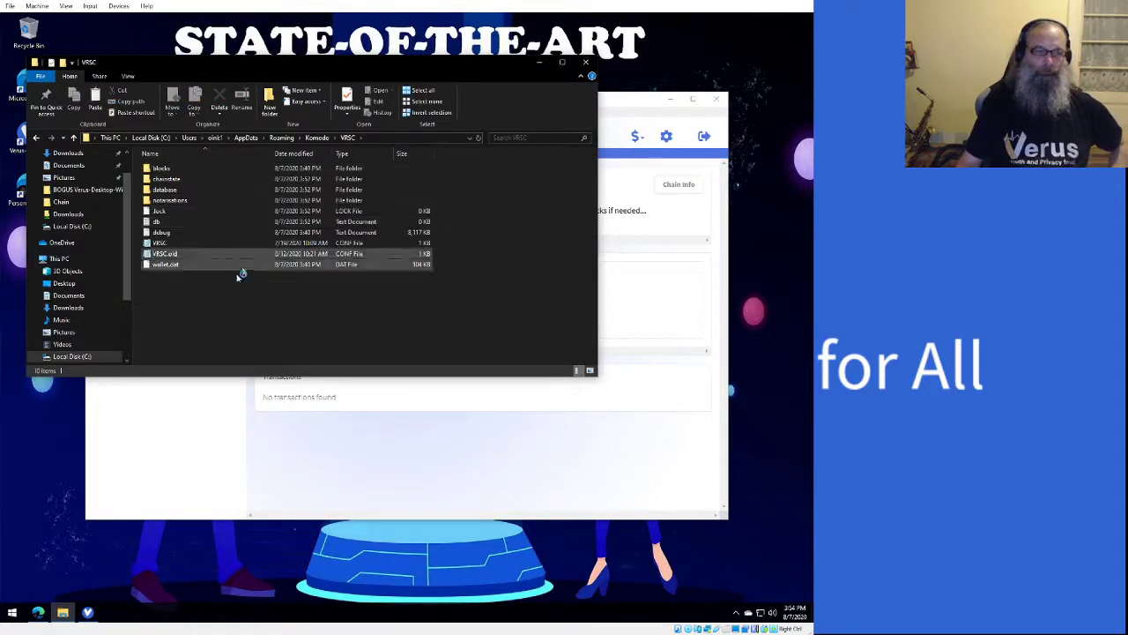
- Point out the blocks and chainstate folders and the wallet.dat and VRSC conf files, and minimise the folder and wallet windows
{"action": "left_click", "coordinate": [195, 168]}
{"action": "left_click", "coordinate": [195, 179], "text": "ctrl"}
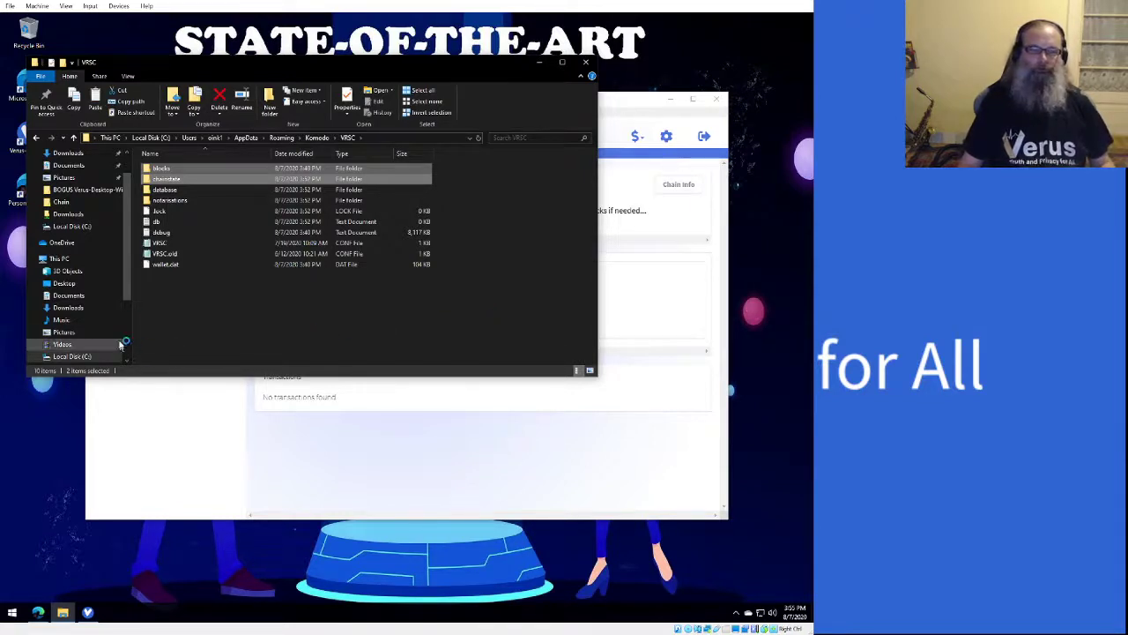
{"action": "left_click", "coordinate": [177, 264]}
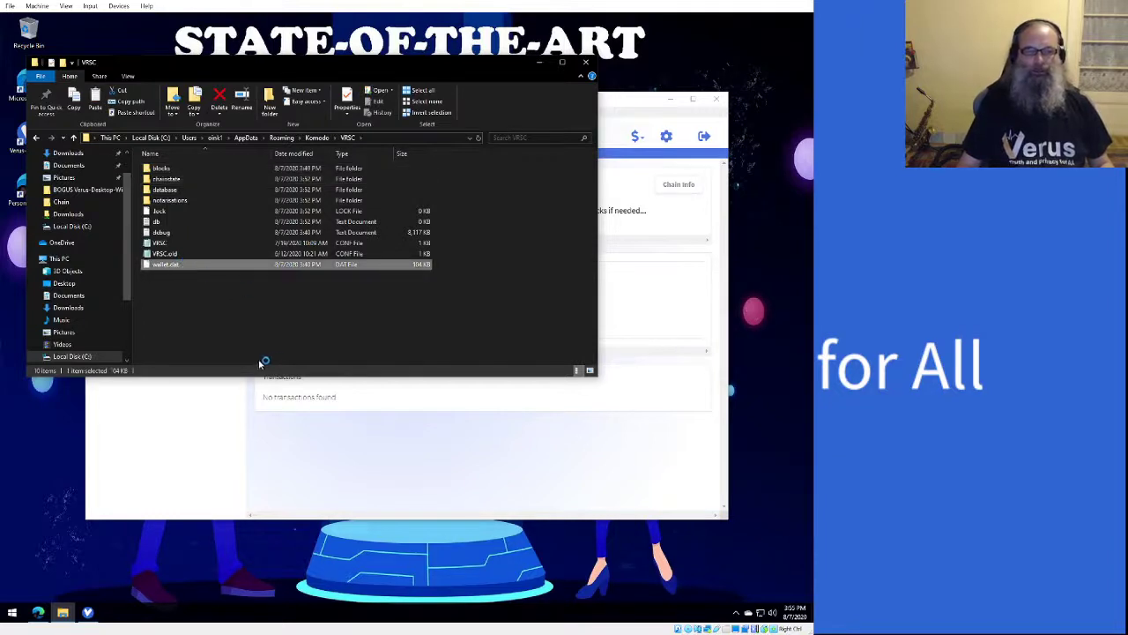
{"action": "left_click", "coordinate": [176, 244], "text": "ctrl"}
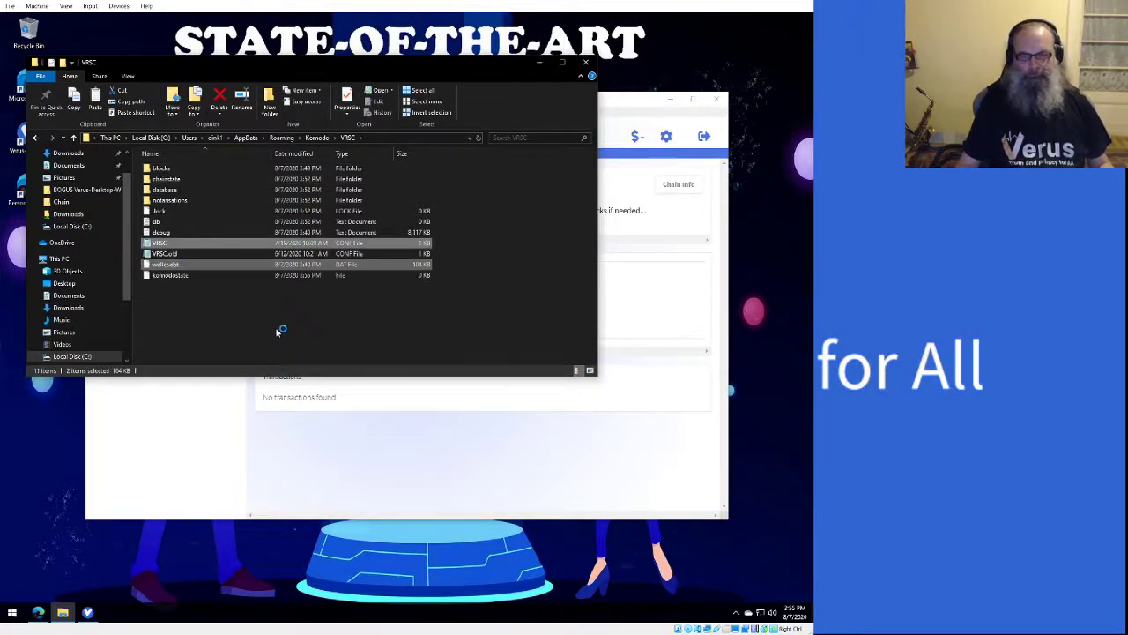
{"action": "left_click", "coordinate": [534, 63]}
{"action": "left_click", "coordinate": [673, 99]}
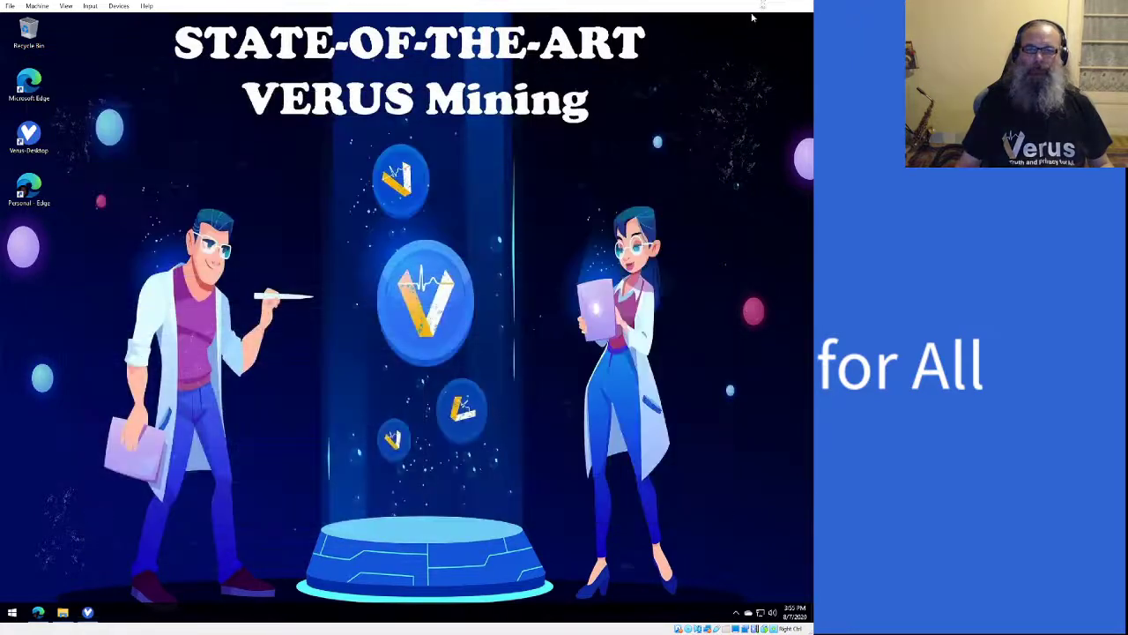